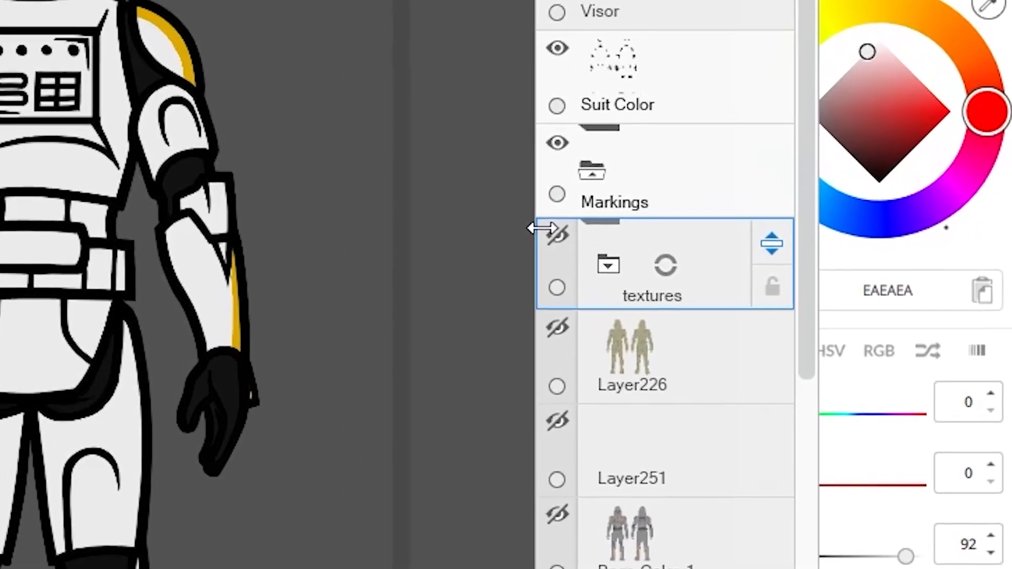
Show the textures group and delete the Multiply blotch layer inside it.
left_click(557, 236)
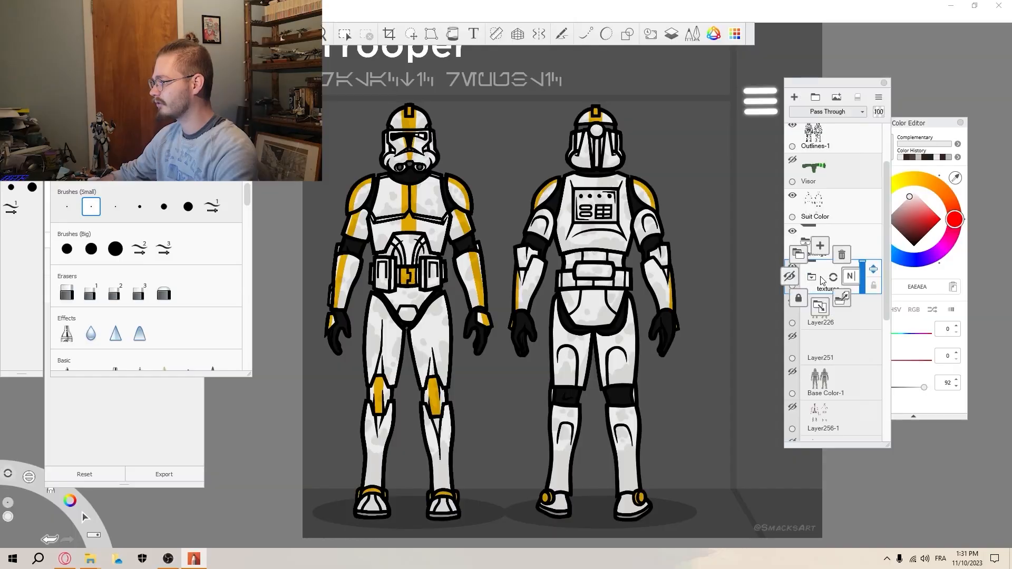
left_click(812, 277)
left_click(843, 325)
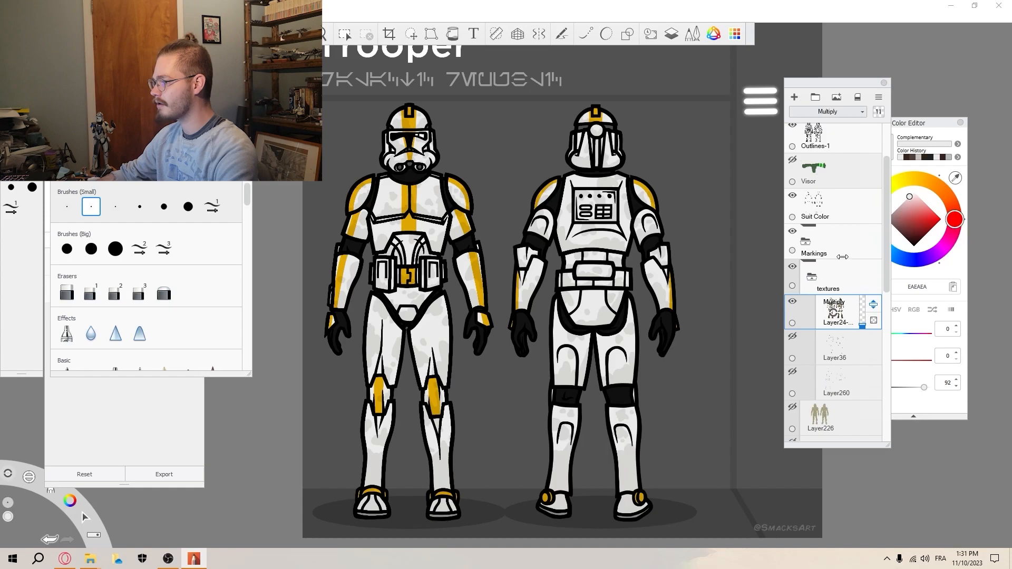
scroll(358, 195, "up", 6)
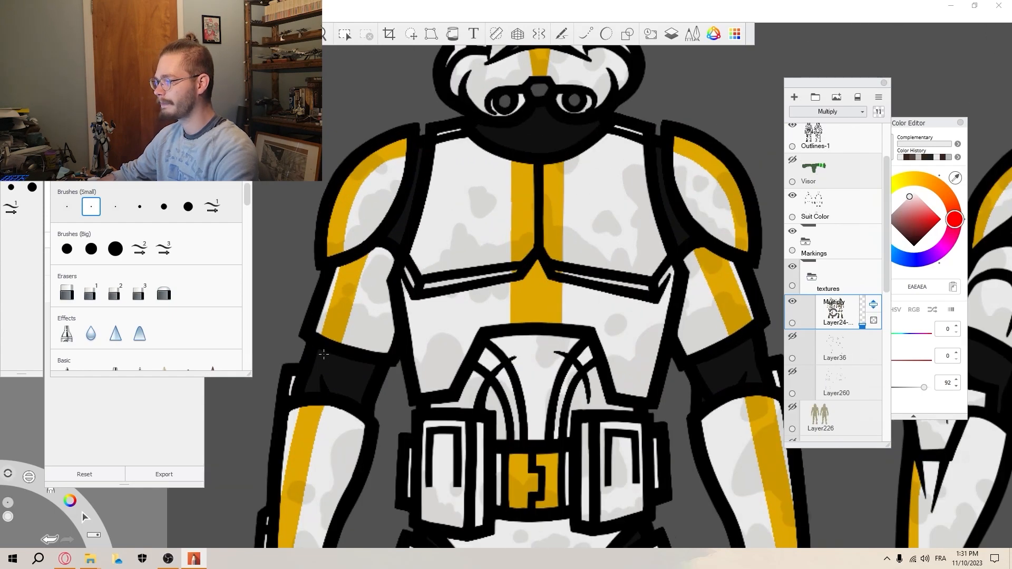
left_click_drag(838, 293, 846, 283)
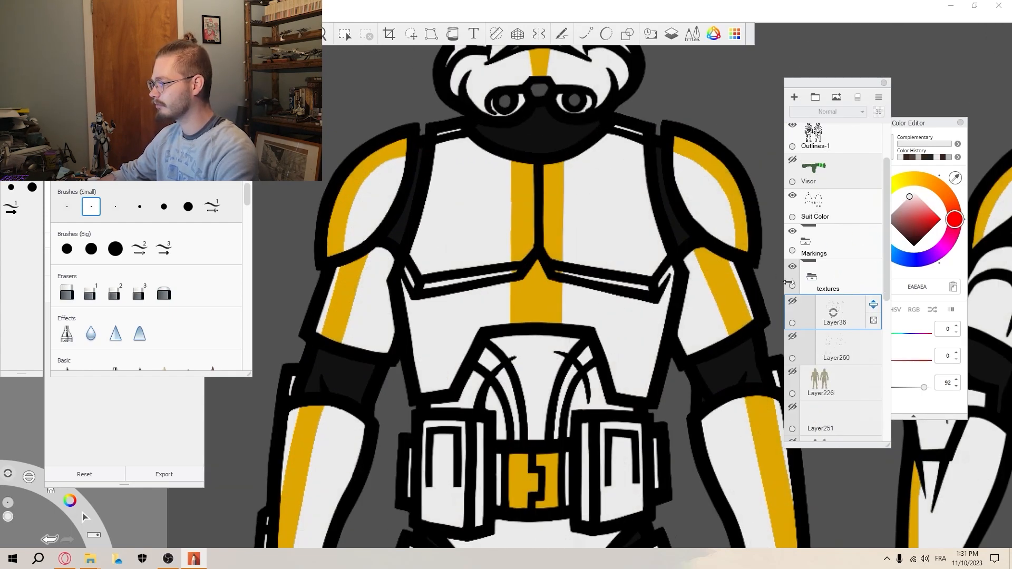
left_click(811, 277)
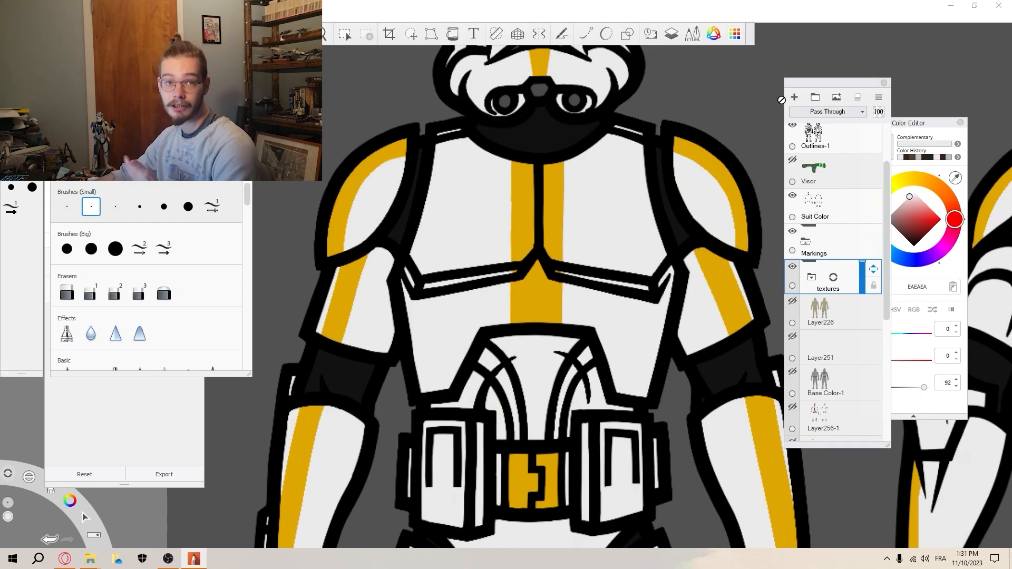
Add a new layer above the textures group and set the color to dark brown 332319.
left_click(799, 99)
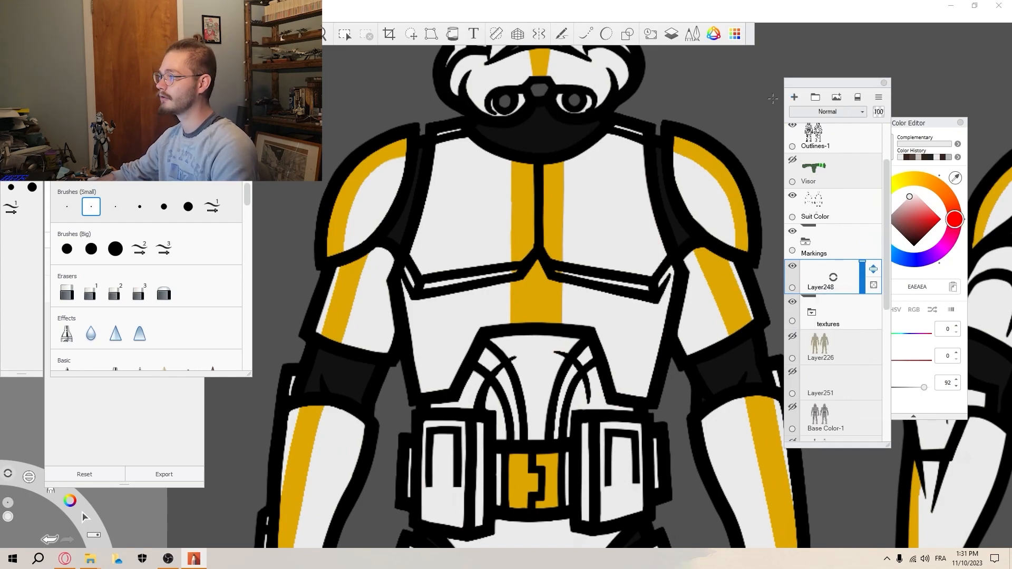
scroll(520, 270, "down", 6)
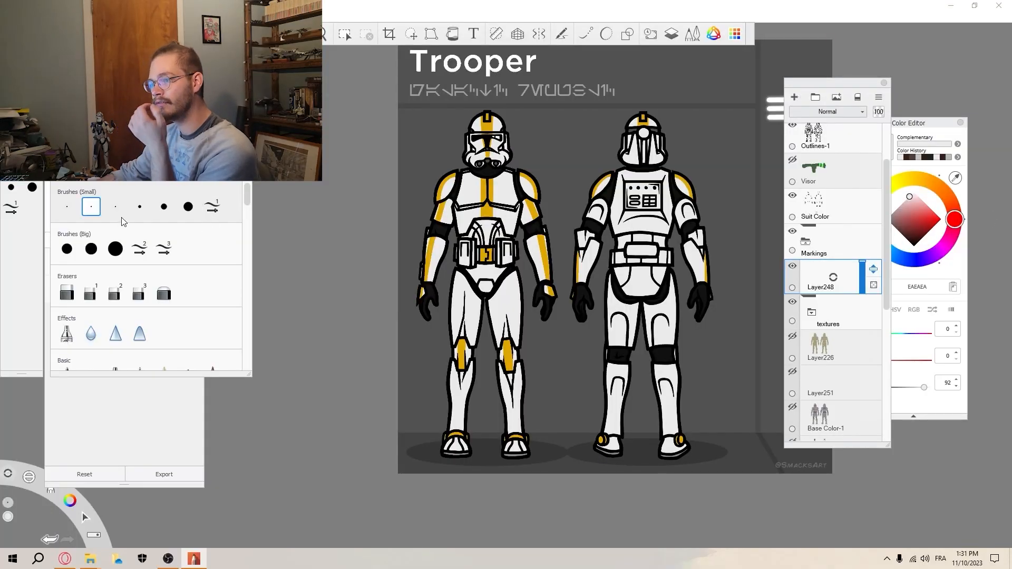
left_click(139, 207)
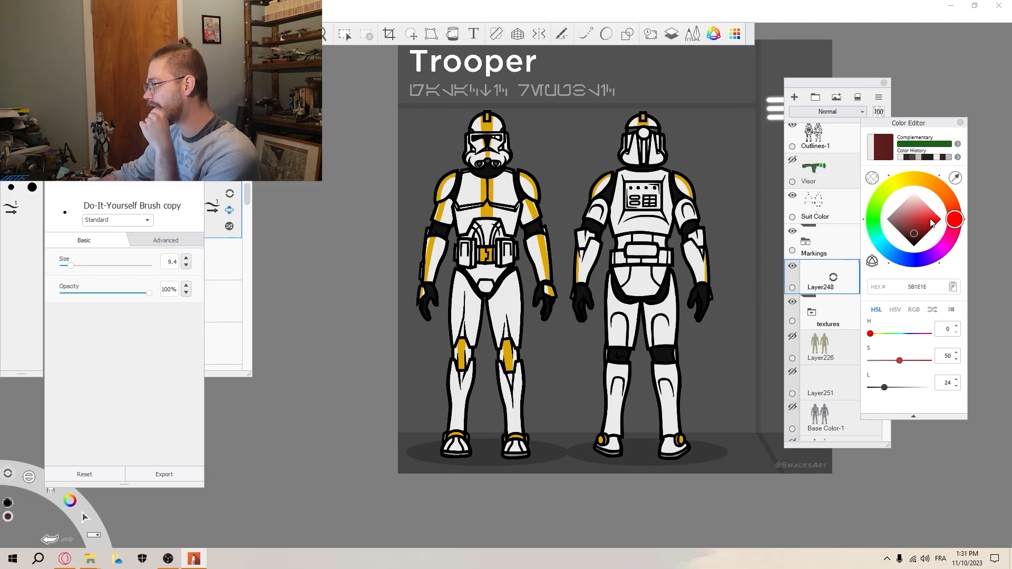
left_click(950, 203)
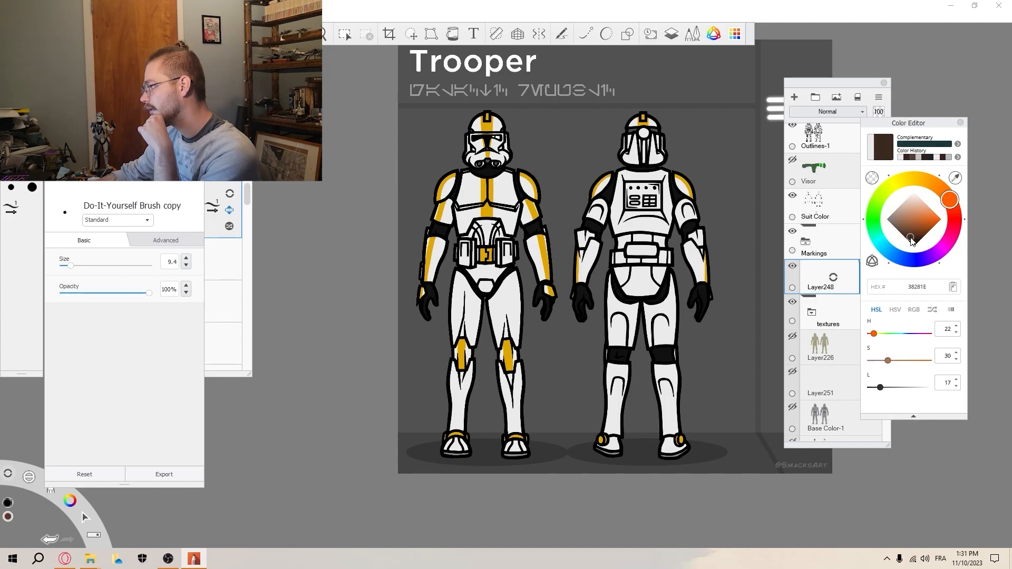
left_click(915, 242)
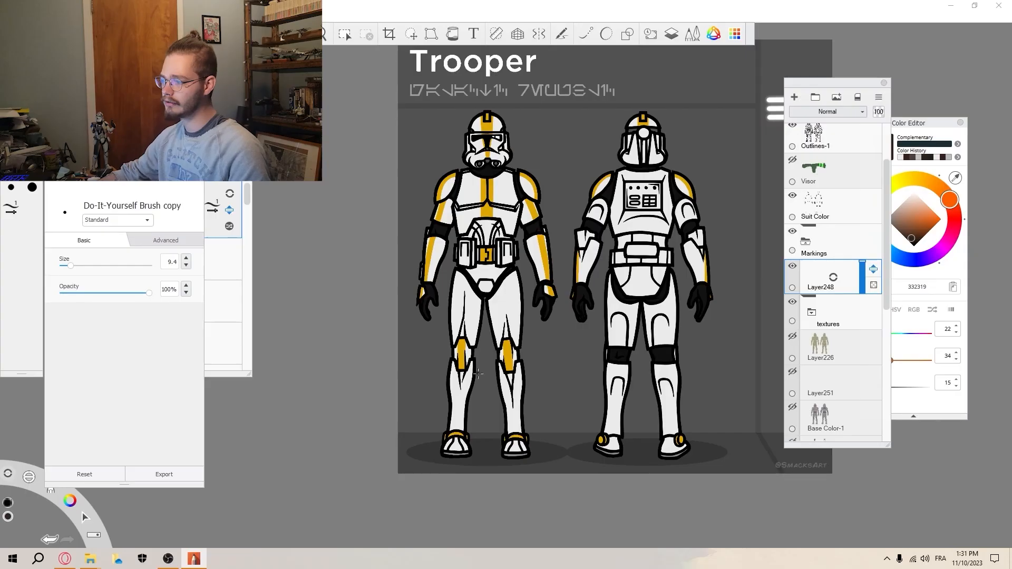
Paint brown blotches on the front figure's boots and first shin with the small Do-It-Yourself Brush.
scroll(481, 411, "up", 5)
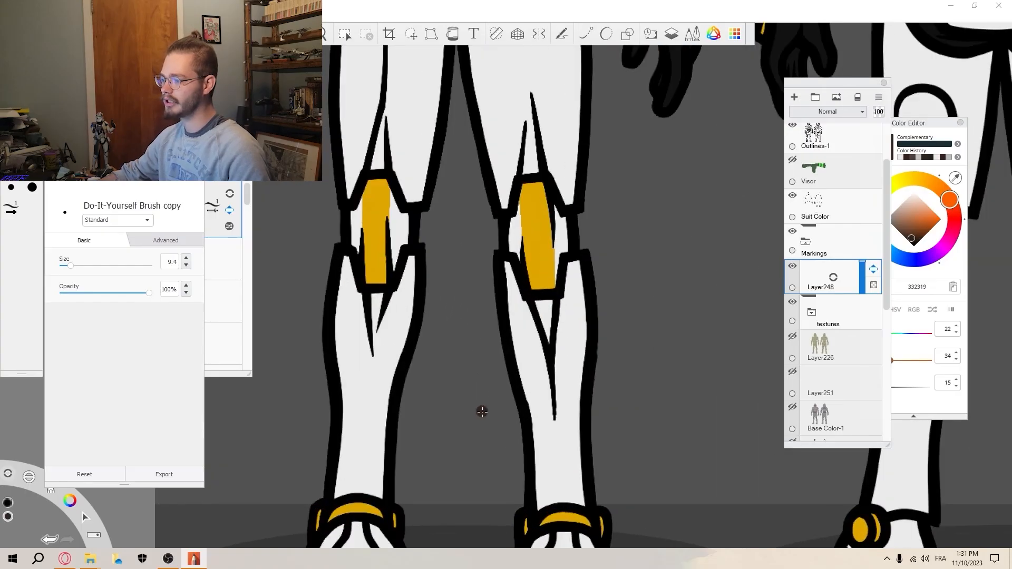
left_click(219, 238)
left_click(164, 205)
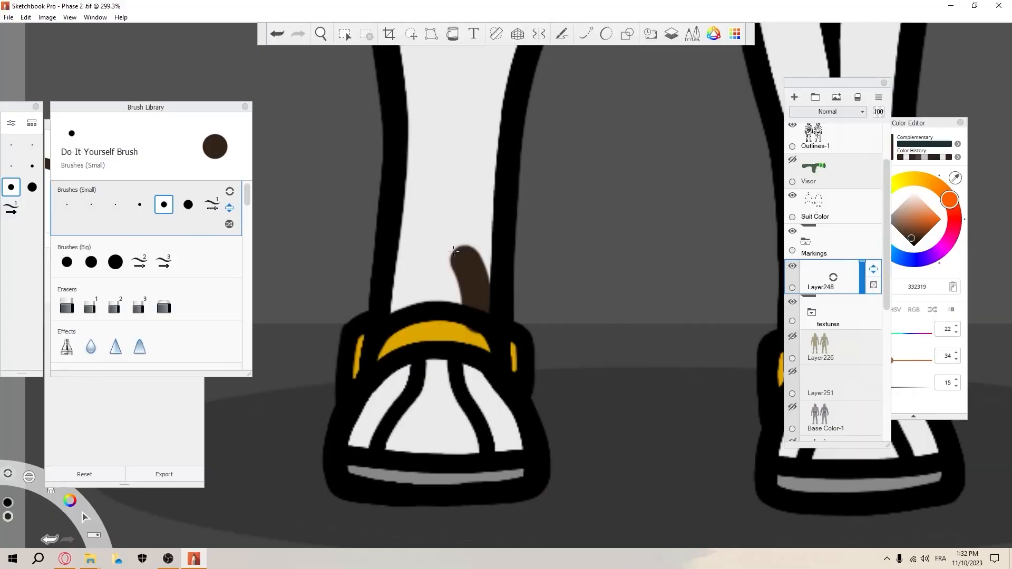
mouse_move(453, 253)
left_mouse_down()
mouse_move(417, 372)
mouse_move(466, 332)
mouse_move(520, 434)
left_mouse_up()
scroll(462, 182, "down", 5)
scroll(462, 182, "up", 4)
mouse_move(444, 100)
left_mouse_down()
mouse_move(452, 212)
mouse_move(504, 179)
mouse_move(468, 176)
left_mouse_up()
scroll(467, 176, "down", 4)
scroll(573, 371, "up", 1)
Paint brown blotches over the front figure's other boot, remaining shin areas and knee plates.
left_click_drag(572, 371, 552, 455)
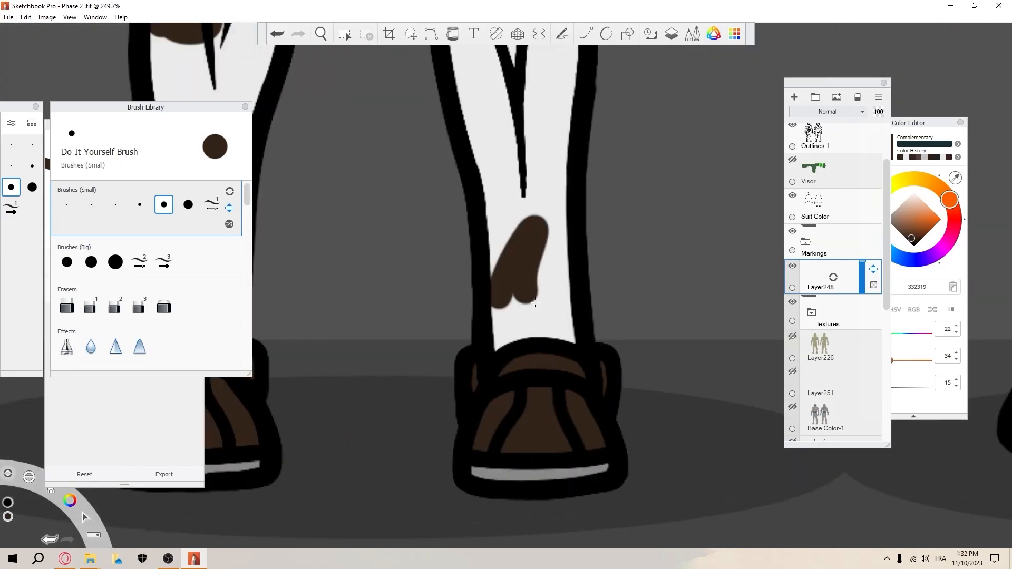
left_click_drag(535, 302, 562, 330)
scroll(540, 342, "down", 1)
scroll(554, 158, "up", 2)
left_click_drag(572, 232, 596, 253)
left_click_drag(527, 164, 559, 148)
scroll(548, 232, "up", 1)
mouse_move(538, 226)
left_mouse_down()
mouse_move(570, 227)
mouse_move(564, 316)
left_mouse_up()
scroll(554, 237, "down", 5)
scroll(548, 369, "up", 2)
scroll(536, 265, "down", 7)
scroll(524, 167, "up", 6)
Paint rounded brown blotches across both thighs of the front figure.
left_click_drag(577, 62, 567, 209)
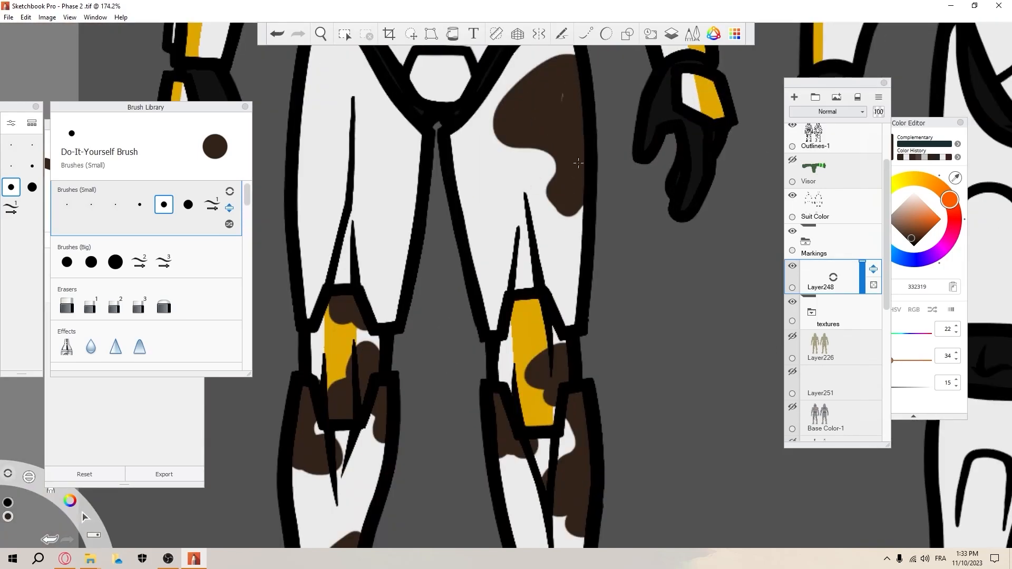
scroll(527, 211, "up", 3)
left_click_drag(685, 329, 695, 490)
left_click_drag(566, 437, 514, 527)
mouse_move(406, 138)
left_mouse_down()
mouse_move(486, 190)
mouse_move(495, 171)
mouse_move(439, 73)
left_mouse_up()
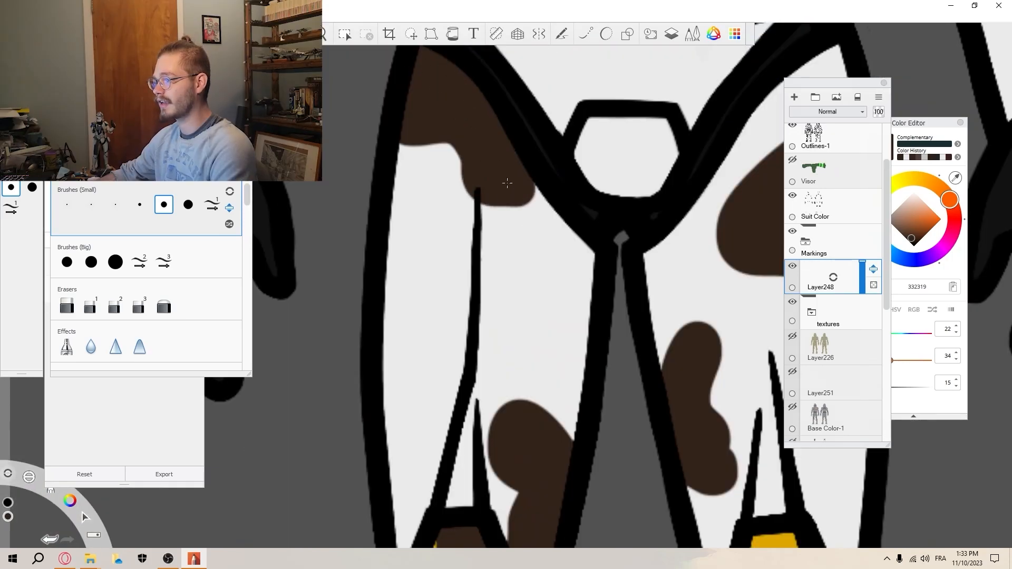
scroll(404, 262, "down", 1)
left_click_drag(412, 281, 407, 319)
scroll(448, 232, "down", 5)
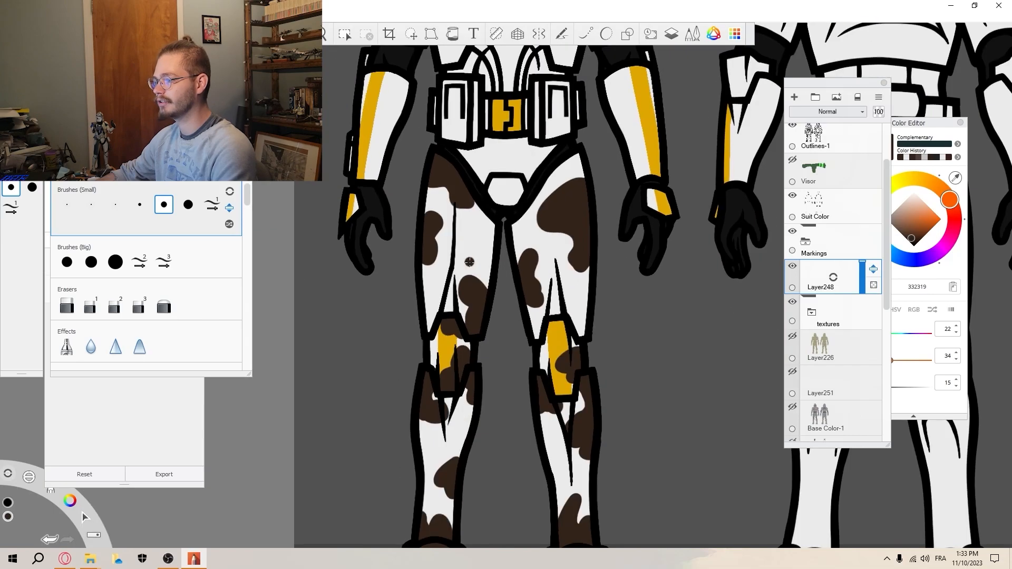
scroll(487, 229, "up", 6)
left_click_drag(500, 201, 449, 258)
Paint brown blotches over the front figure's belt area and abdomen plate.
scroll(449, 258, "down", 5)
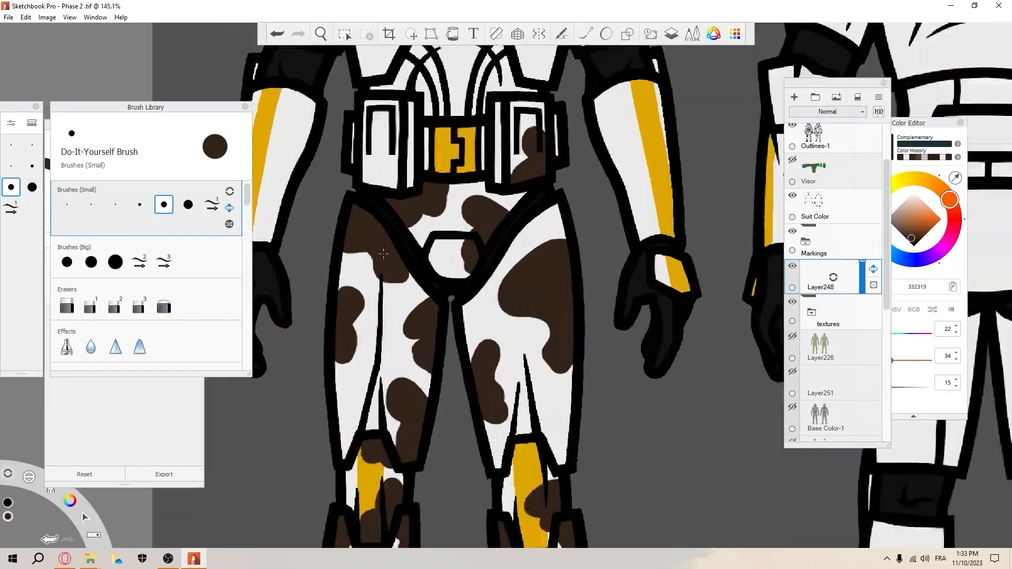
scroll(352, 114, "up", 4)
left_click_drag(465, 193, 465, 196)
scroll(489, 256, "down", 10)
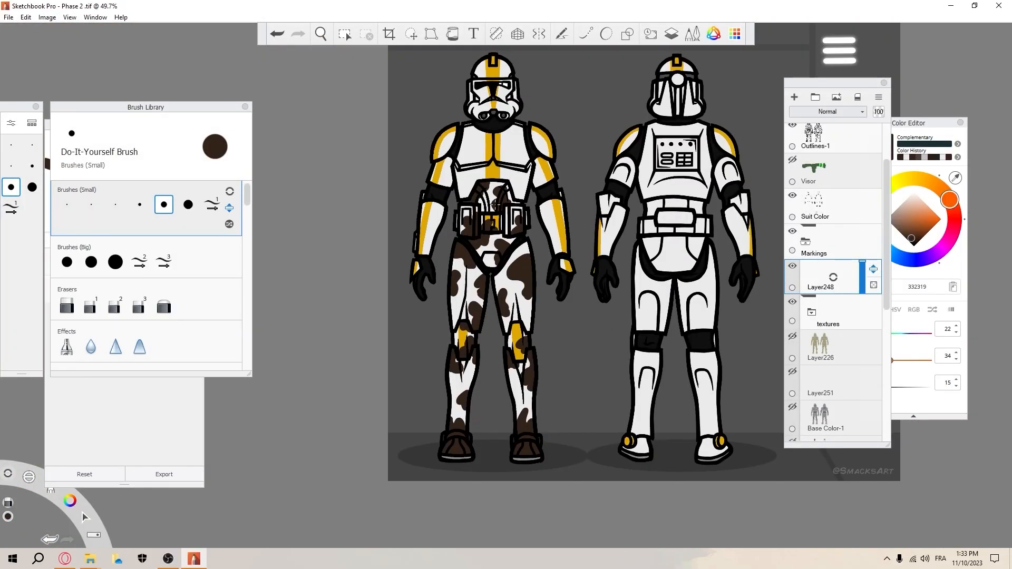
Paint brown blotches on the sides of the torso and the center of the chest plate.
scroll(507, 196, "up", 10)
left_click_drag(477, 190, 429, 316)
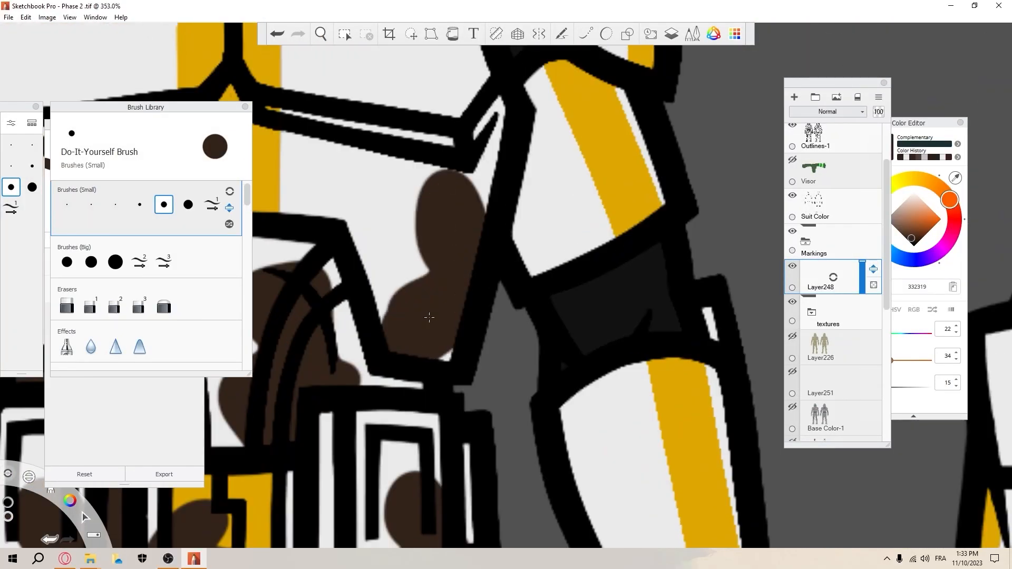
scroll(474, 316, "down", 2)
left_click_drag(356, 108, 364, 182)
left_click_drag(477, 127, 485, 195)
scroll(488, 158, "down", 9)
scroll(476, 151, "up", 10)
left_click_drag(313, 290, 311, 285)
scroll(312, 285, "down", 6)
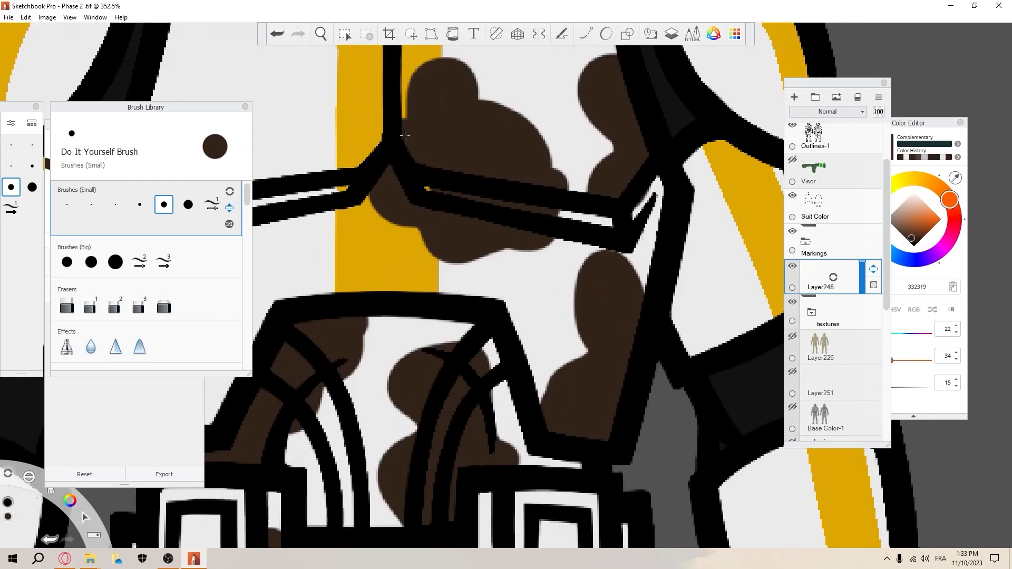
Extend the brown blotches over the upper chest plate and onto the shoulder armor.
scroll(300, 263, "up", 4)
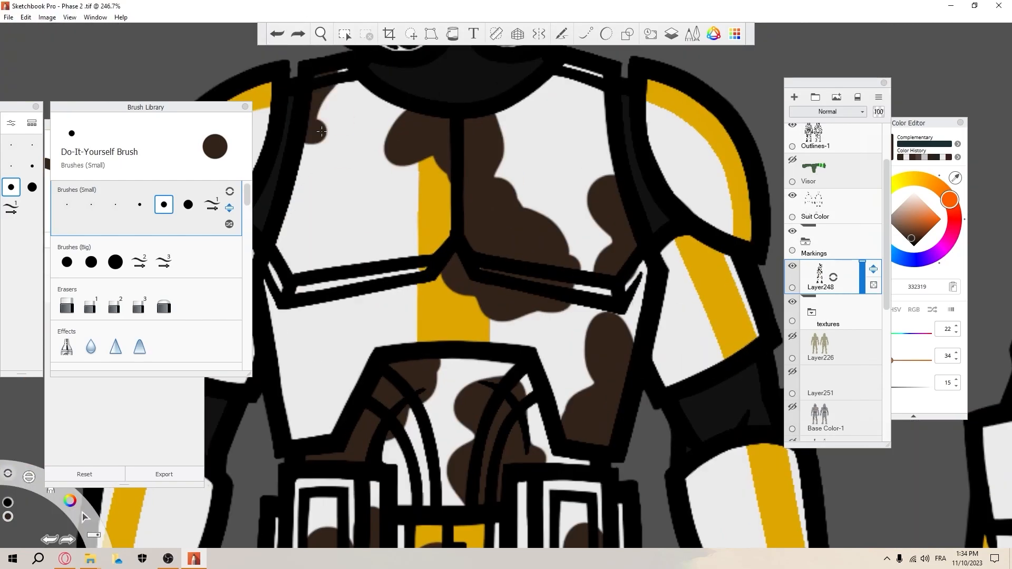
scroll(300, 262, "down", 1)
scroll(347, 275, "up", 3)
scroll(348, 275, "down", 6)
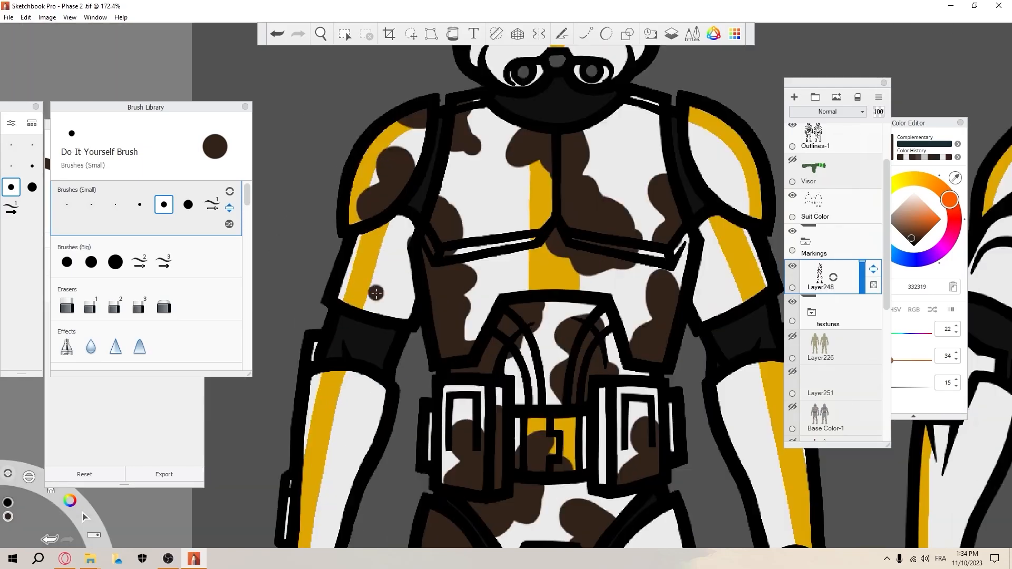
Paint brown blotches on the front figure's upper arms, forearms and hand plates.
scroll(314, 327, "up", 3)
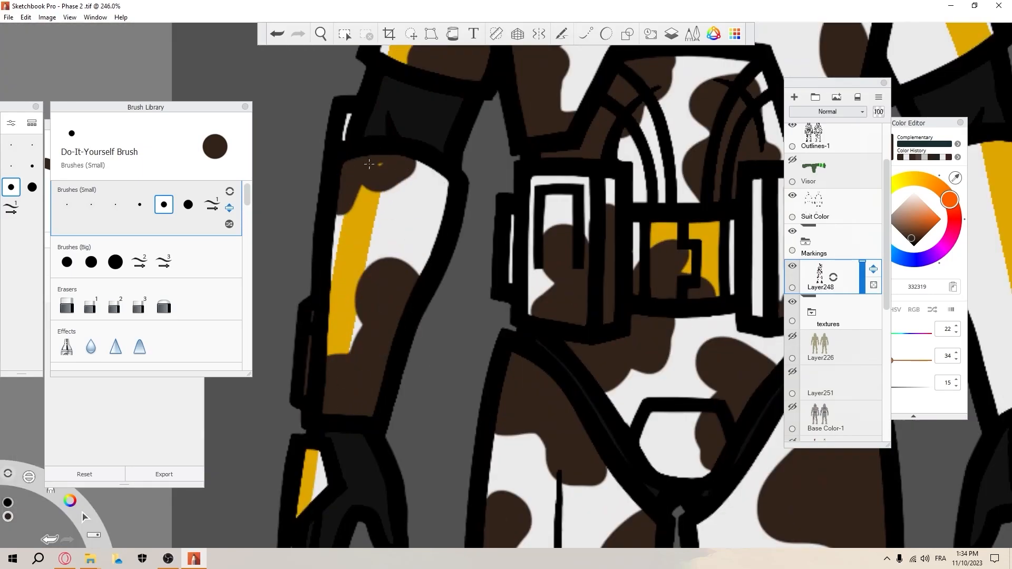
scroll(369, 164, "down", 6)
scroll(411, 190, "up", 5)
scroll(456, 215, "down", 3)
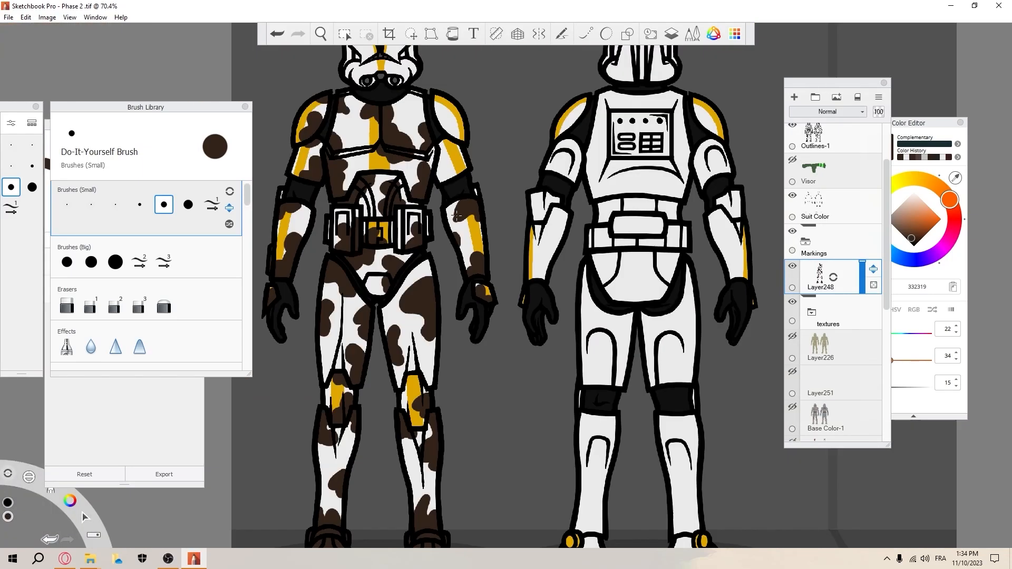
scroll(454, 158, "up", 6)
scroll(564, 161, "down", 5)
Paint smaller brown blotches over the front figure's helmet, using the smaller Do-It-Yourself Brush copy for the details.
scroll(544, 296, "up", 6)
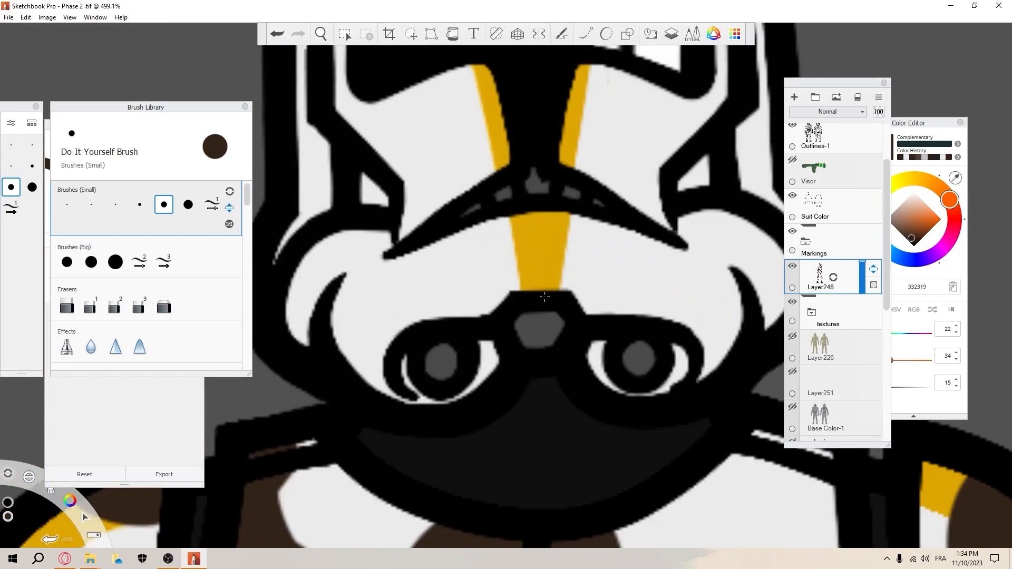
scroll(428, 275, "down", 3)
left_click_drag(354, 253, 405, 337)
left_click(139, 204)
scroll(348, 264, "down", 3)
scroll(345, 264, "up", 5)
left_click_drag(585, 274, 657, 291)
scroll(527, 253, "down", 2)
left_click_drag(519, 216, 606, 251)
scroll(606, 285, "down", 2)
left_click_drag(406, 127, 467, 79)
scroll(358, 211, "down", 2)
left_click_drag(477, 121, 498, 140)
left_click_drag(427, 245, 413, 261)
scroll(449, 222, "up", 3)
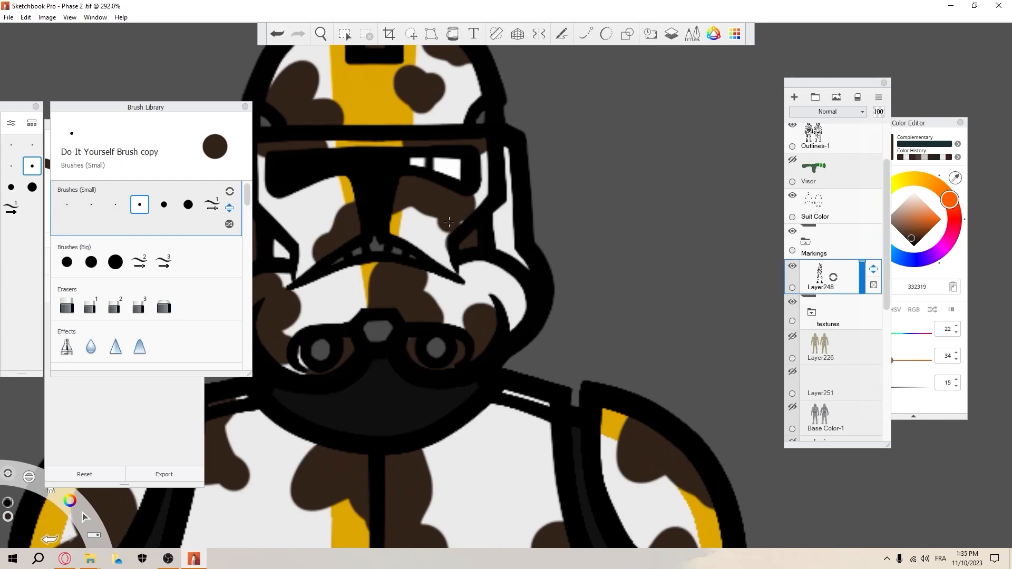
scroll(449, 222, "down", 6)
scroll(423, 239, "up", 3)
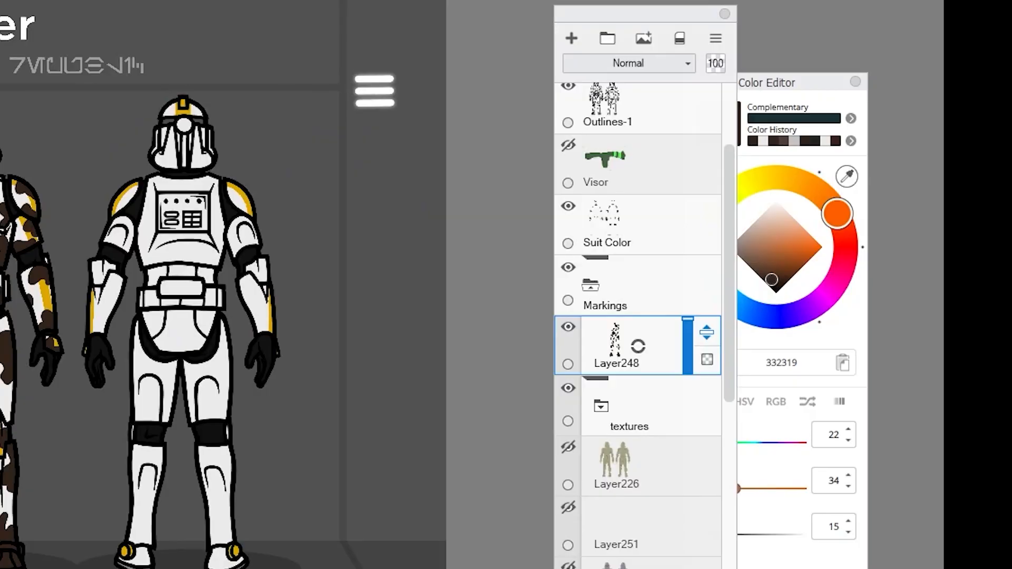
Set the blotch layer's blend mode to Multiply and lower its opacity to 13%.
scroll(21, 274, "up", 3)
left_click(367, 352)
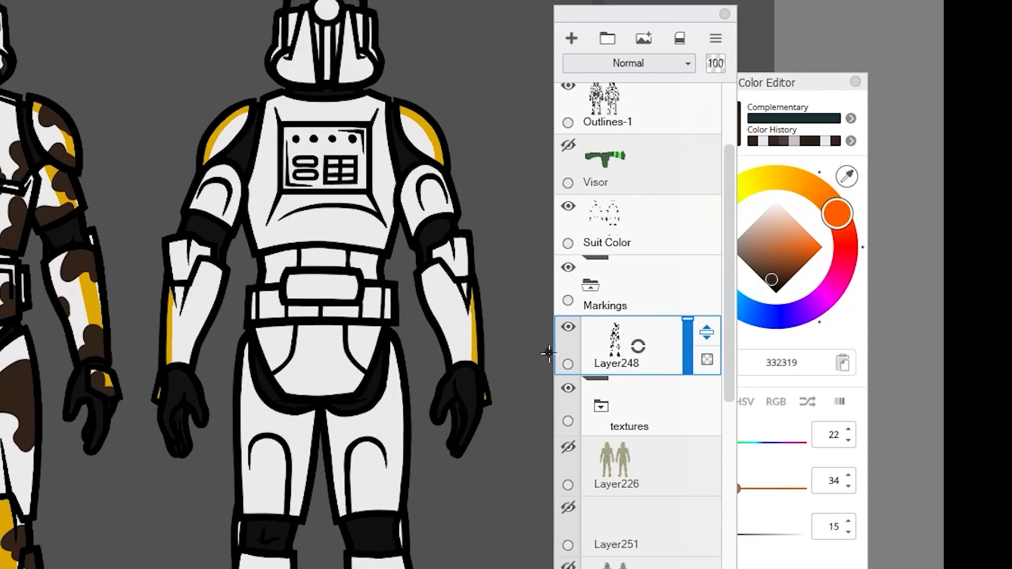
left_click(653, 64)
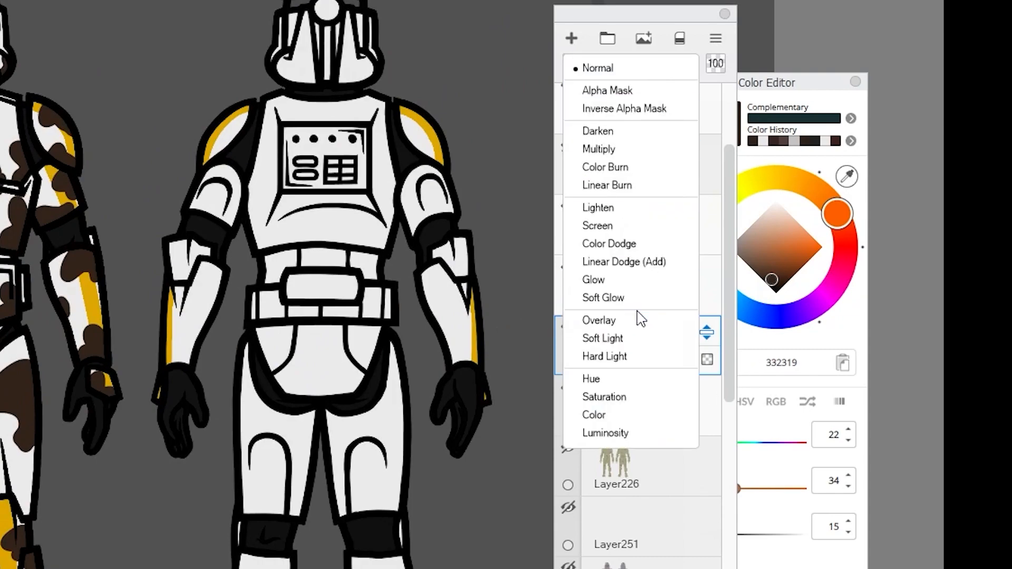
left_click(614, 145)
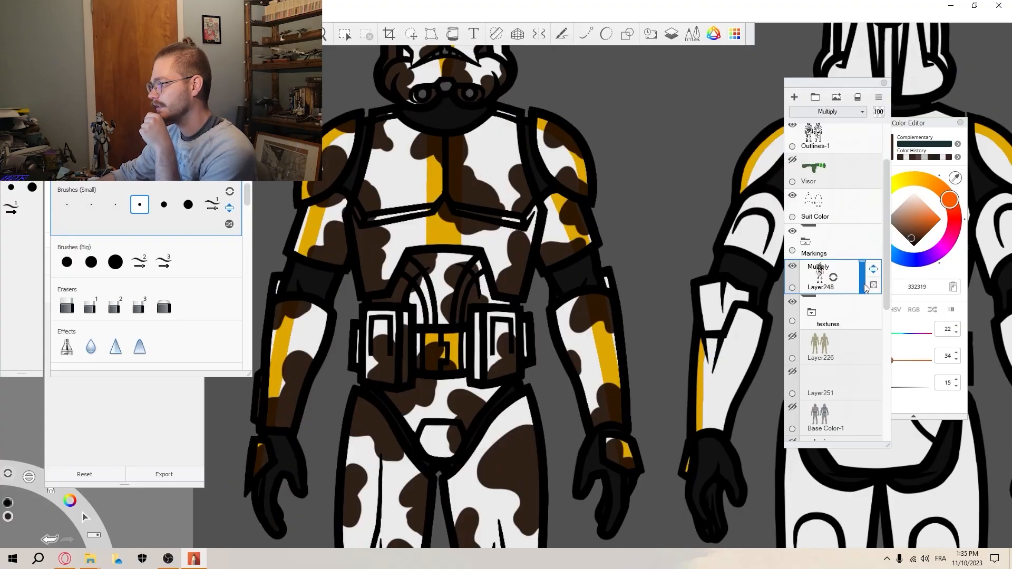
left_click(862, 291)
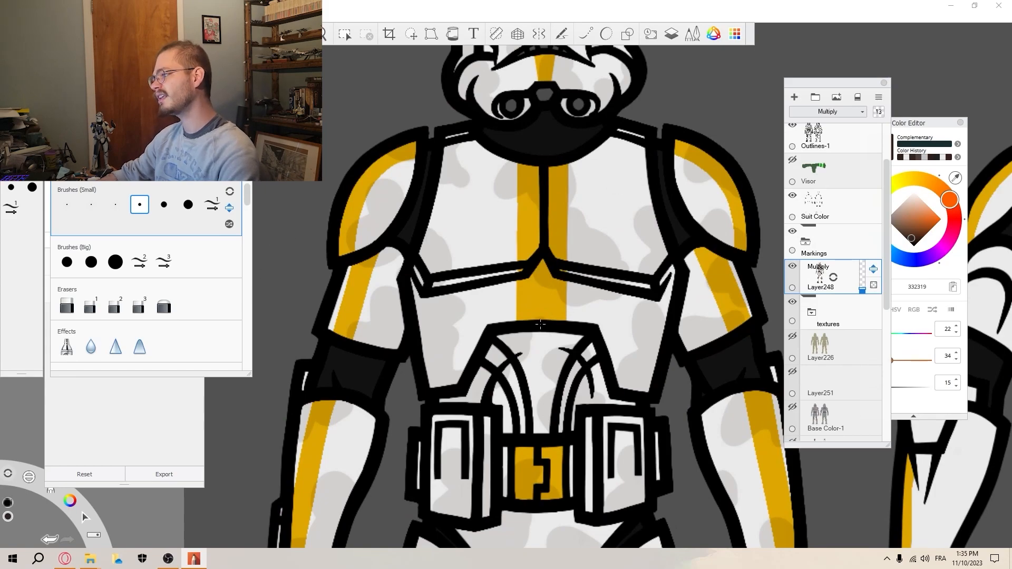
Add another new layer directly above the textures group, below the blotch layer.
scroll(448, 216, "down", 5)
scroll(510, 288, "up", 2)
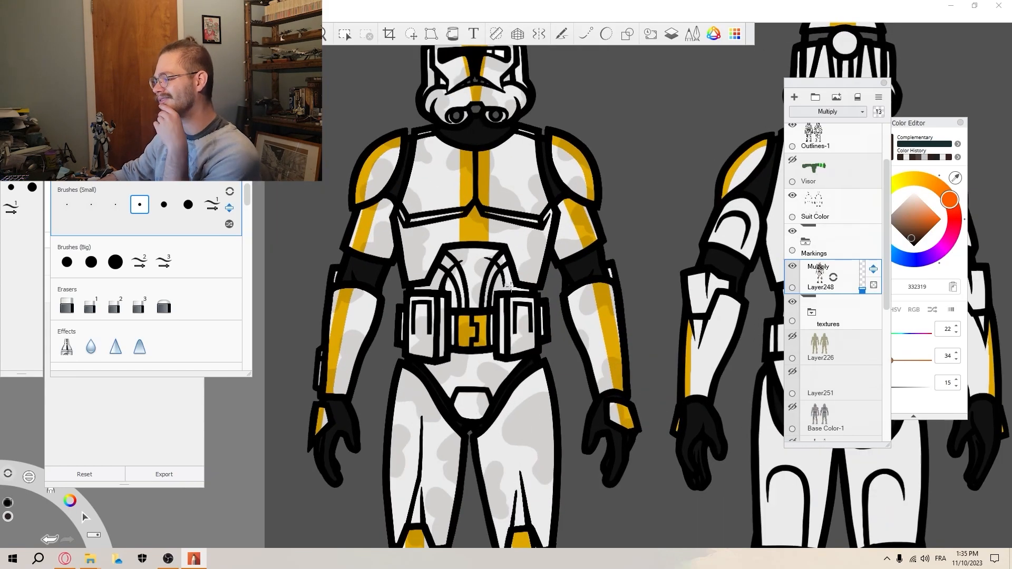
scroll(510, 288, "down", 2)
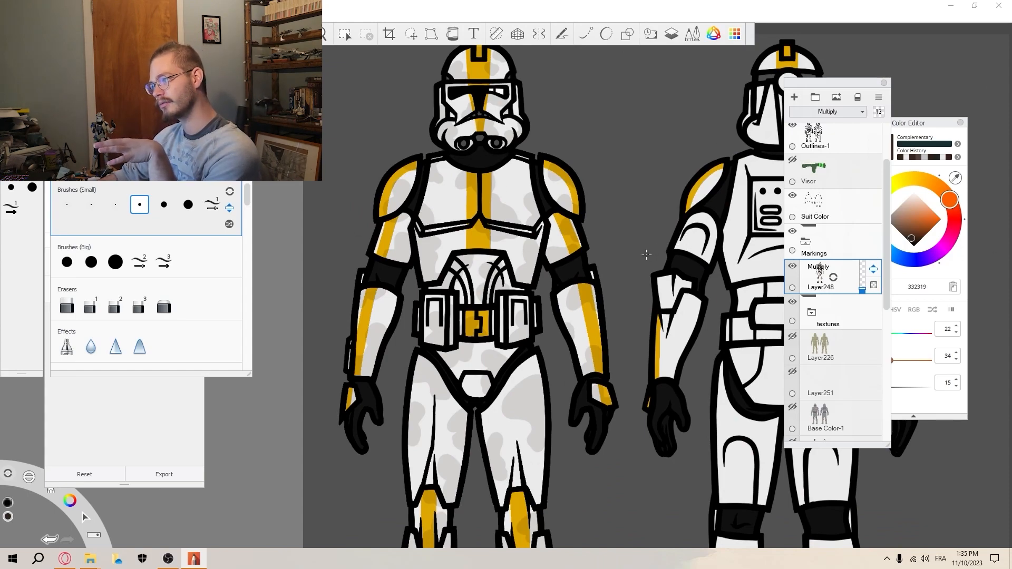
left_click(854, 315)
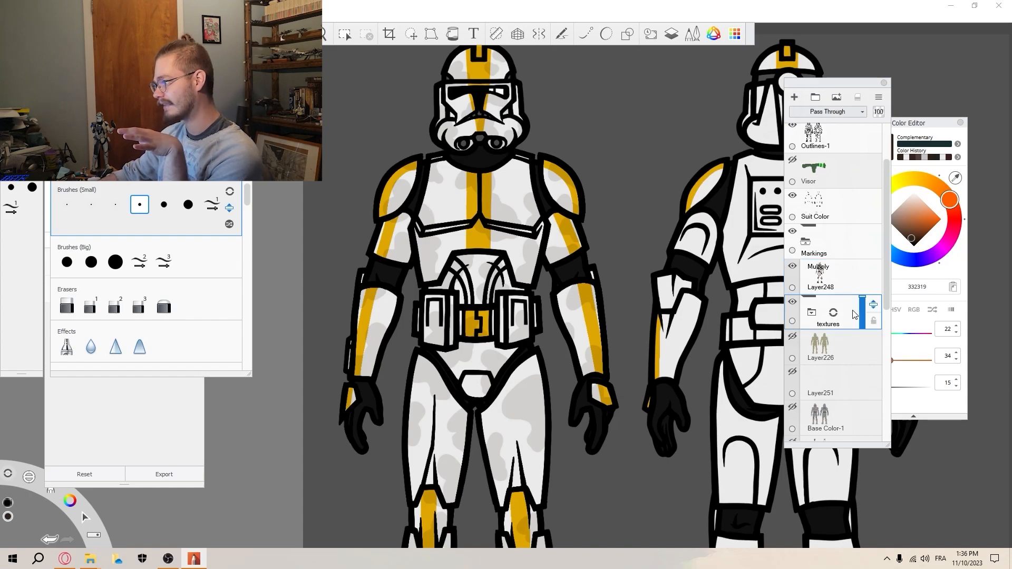
left_click(794, 98)
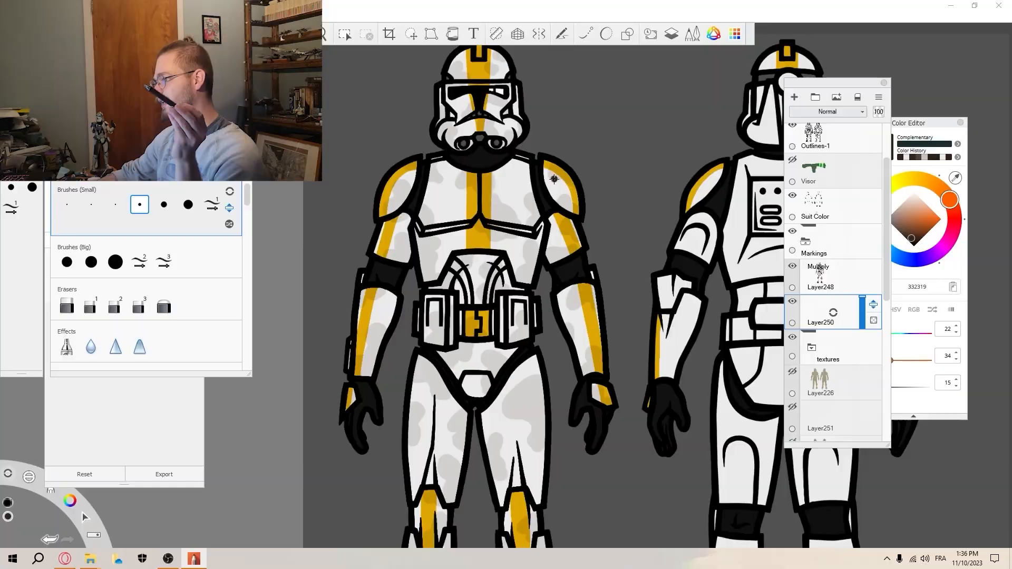
Sample the armor's light grey EAEAEA from the front figure's chest and select the smallest of the small brushes.
scroll(526, 173, "up", 7)
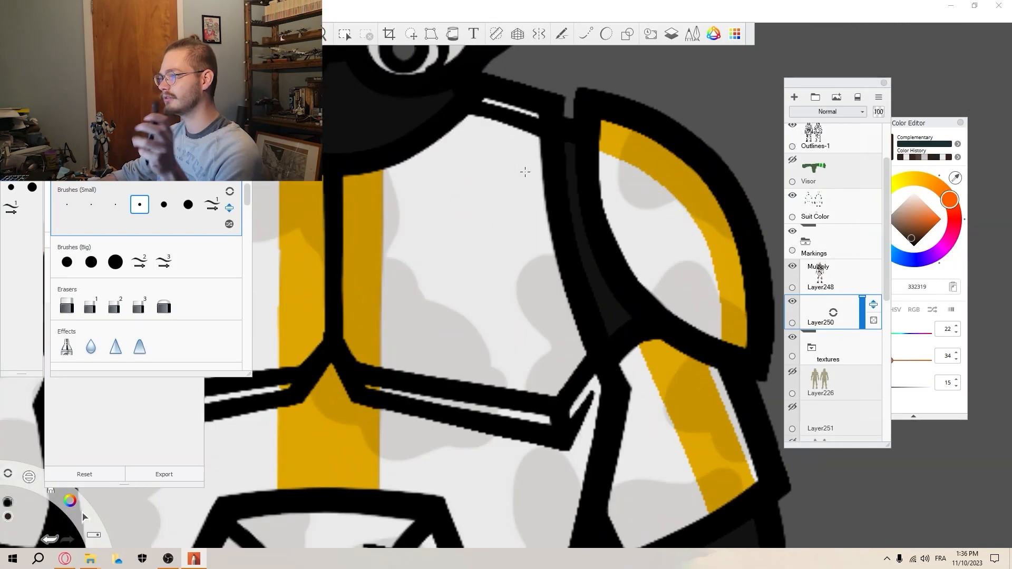
scroll(525, 171, "up", 3)
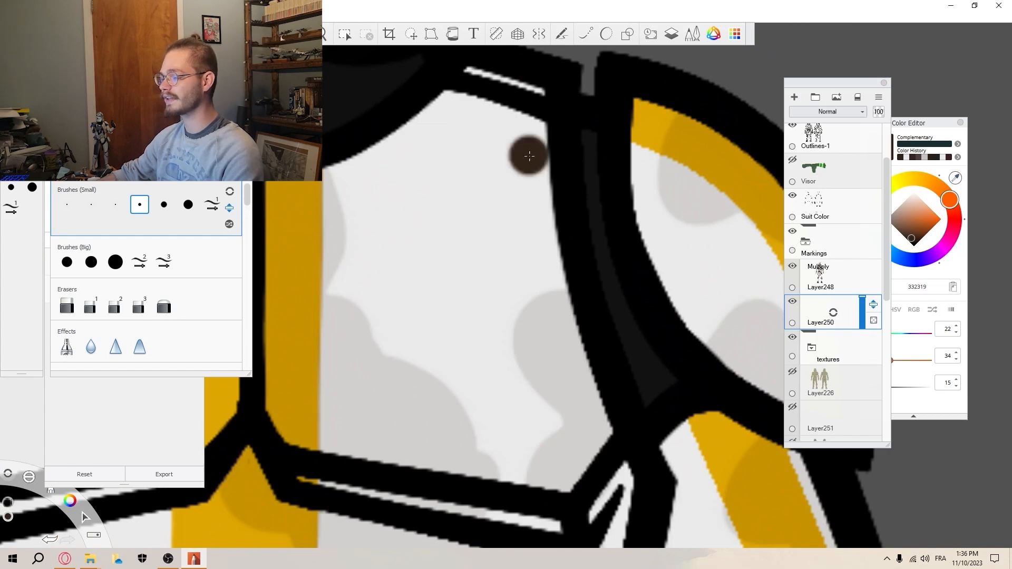
key("alt")
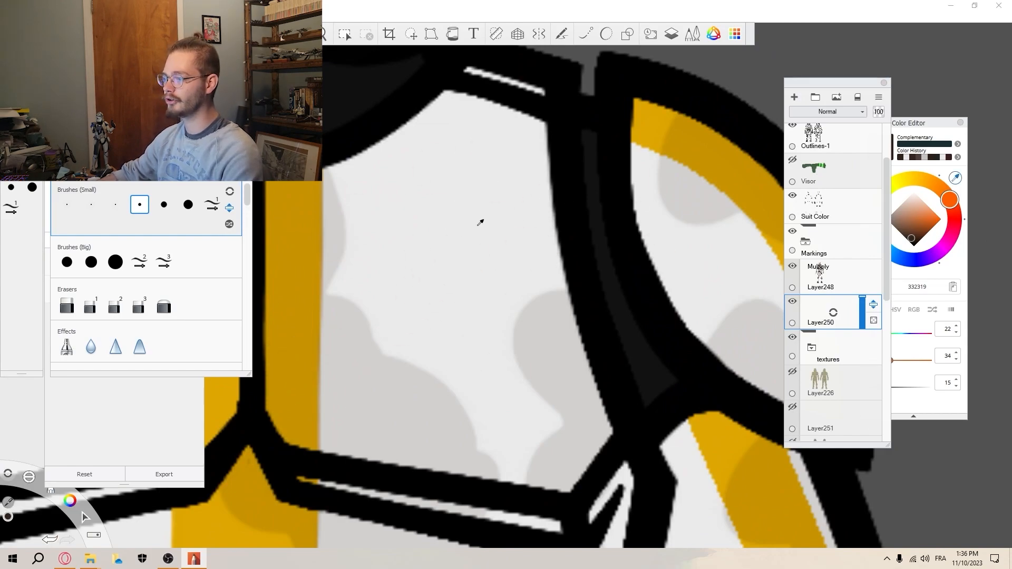
left_click(480, 223)
scroll(476, 223, "down", 4)
scroll(497, 221, "up", 3)
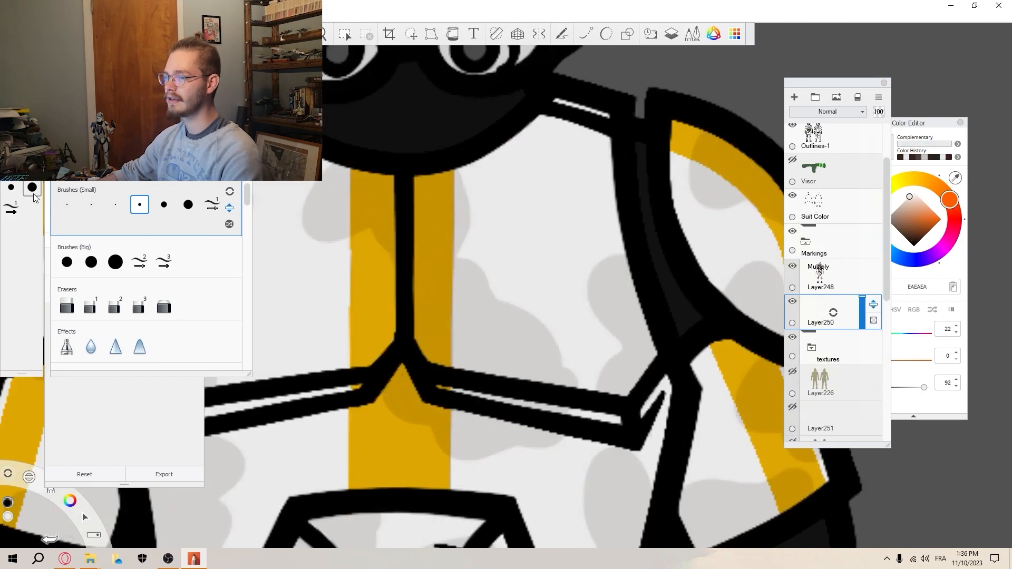
left_click(90, 204)
scroll(554, 265, "down", 4)
scroll(553, 265, "up", 5)
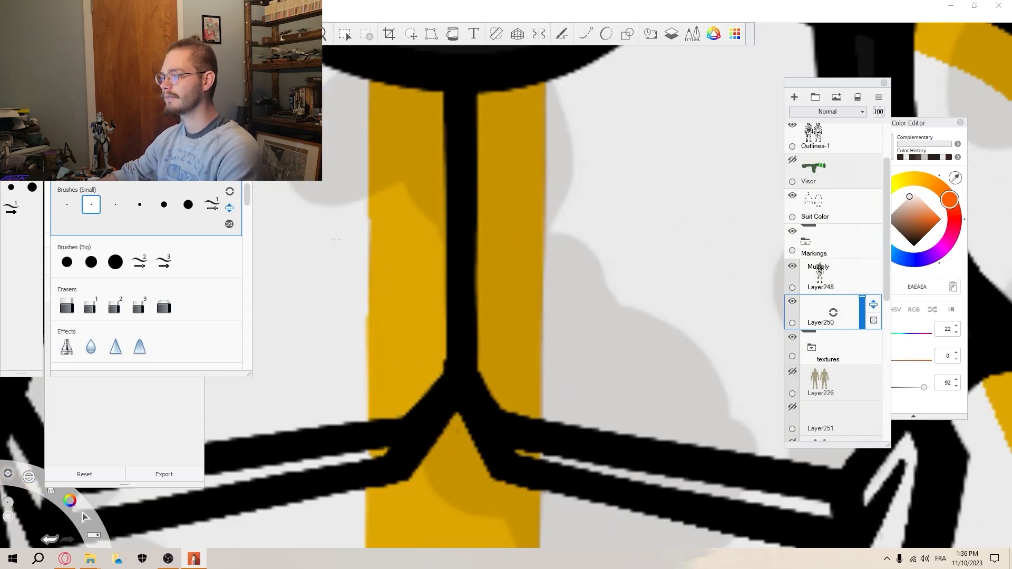
left_click(72, 201)
Paint light grey paint chips along the edges of the right-hand half of the front figure's yellow chest stripe.
scroll(549, 175, "up", 3)
mouse_move(551, 170)
left_mouse_down()
mouse_move(534, 207)
mouse_move(529, 280)
mouse_move(561, 294)
left_mouse_up()
scroll(560, 291, "down", 4)
scroll(492, 168, "up", 3)
mouse_move(538, 165)
left_mouse_down()
mouse_move(489, 188)
mouse_move(482, 253)
mouse_move(496, 193)
left_mouse_up()
scroll(496, 193, "down", 3)
scroll(475, 305, "up", 4)
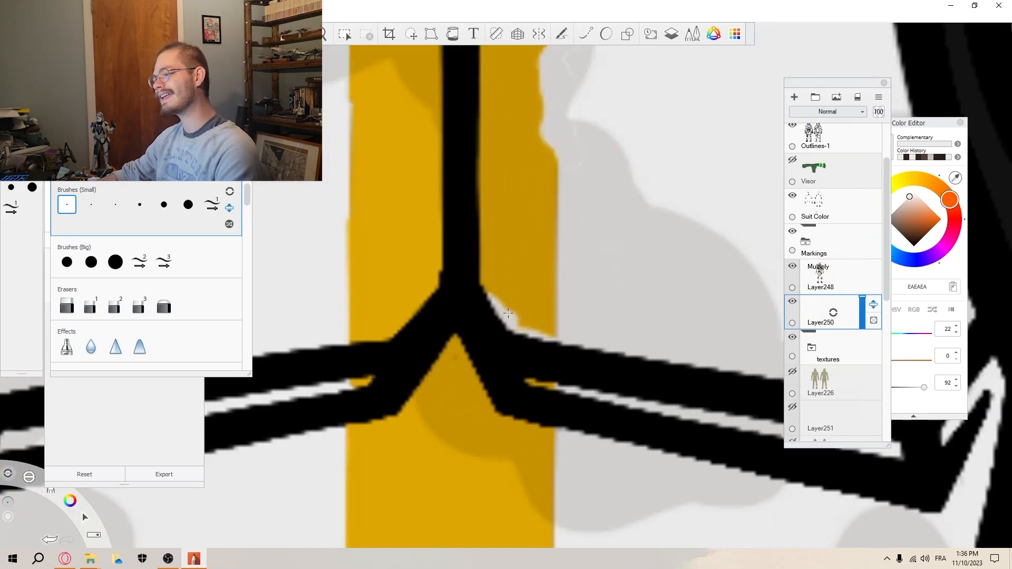
left_click_drag(508, 313, 498, 300)
scroll(498, 295, "down", 3)
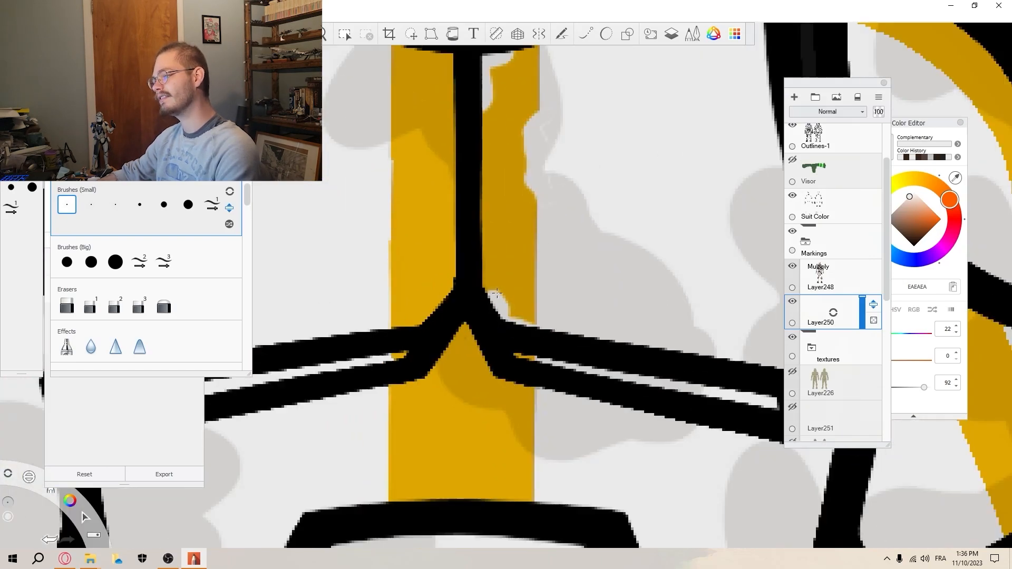
scroll(505, 245, "up", 4)
left_click_drag(526, 232, 568, 290)
mouse_move(367, 187)
left_mouse_down()
mouse_move(392, 233)
mouse_move(388, 192)
left_mouse_up()
mouse_move(364, 319)
left_mouse_down()
mouse_move(310, 352)
mouse_move(373, 390)
left_mouse_up()
scroll(337, 274, "down", 3)
scroll(351, 181, "up", 3)
mouse_move(343, 167)
left_mouse_down()
mouse_move(388, 177)
mouse_move(352, 176)
left_mouse_up()
left_click_drag(374, 261, 390, 324)
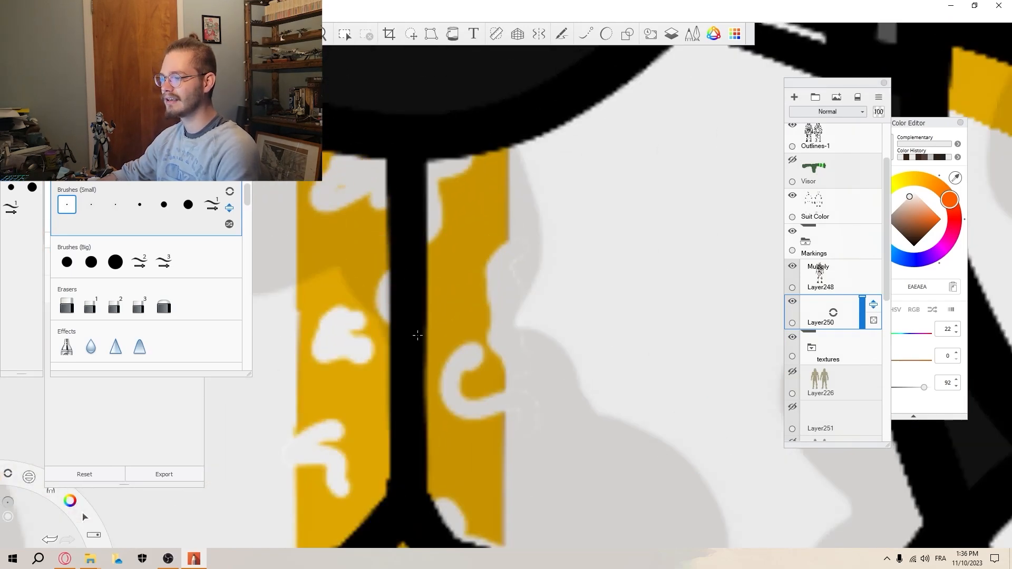
scroll(416, 334, "down", 5)
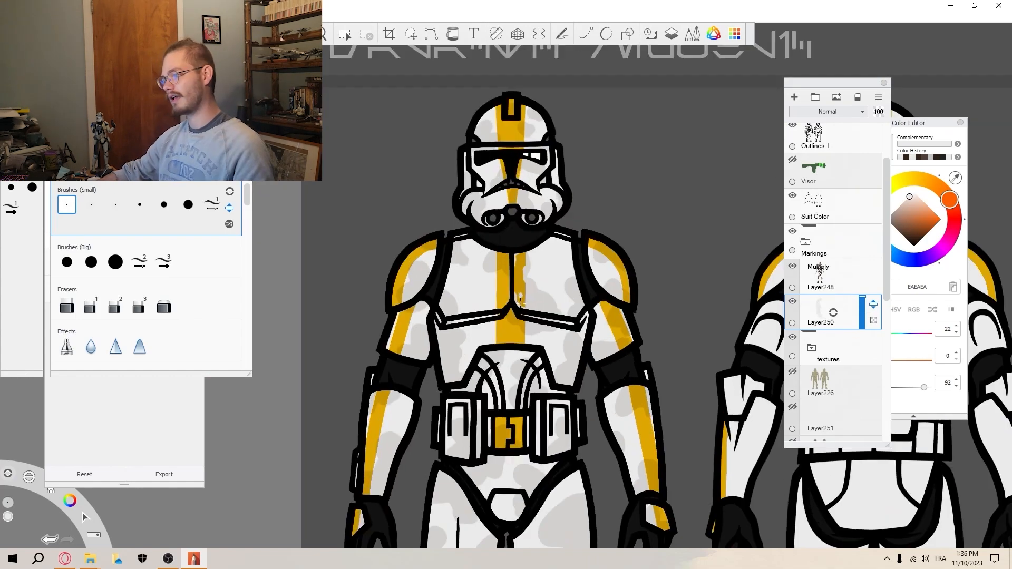
Paint small, irregular light grey chips along both edges of the left-hand half of the yellow chest stripe.
scroll(543, 317, "up", 3)
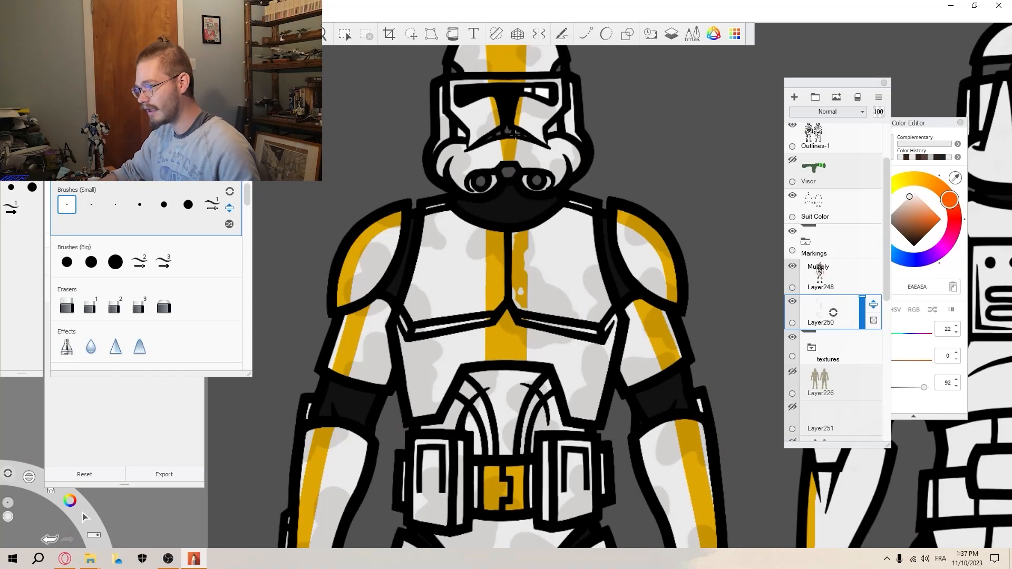
scroll(503, 227, "up", 8)
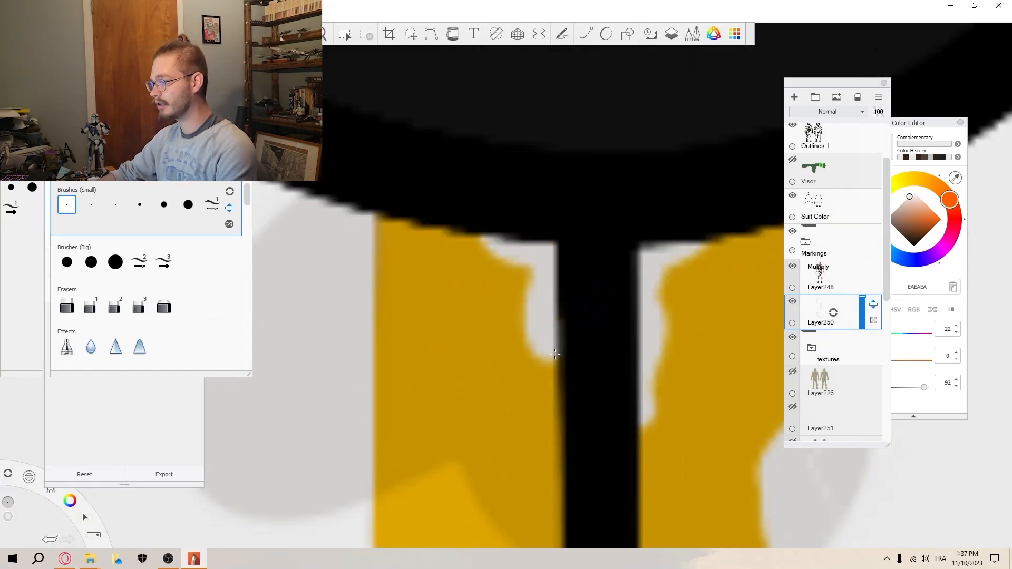
left_click_drag(554, 354, 559, 443)
scroll(513, 226, "down", 6)
scroll(527, 227, "up", 6)
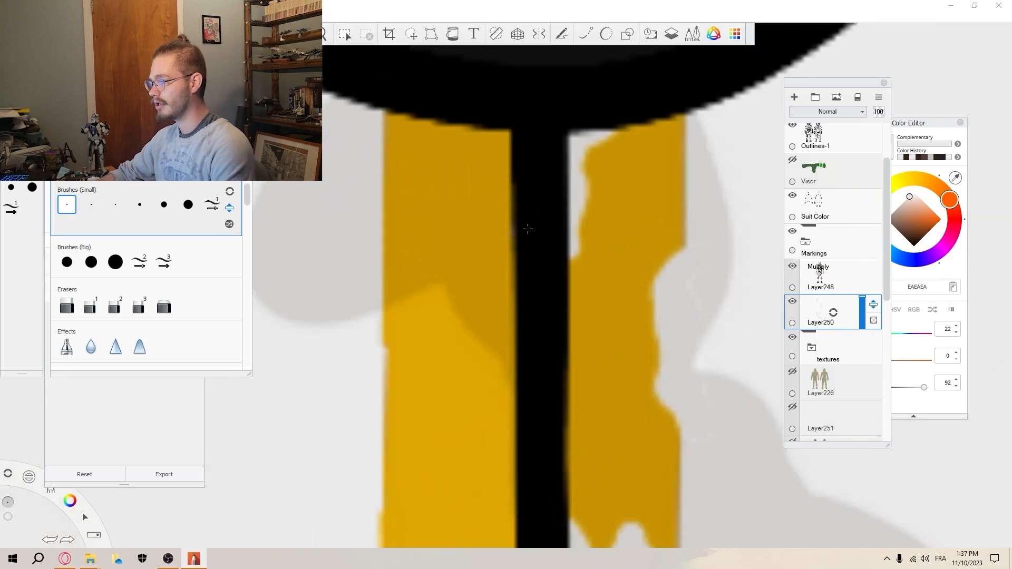
mouse_move(525, 217)
left_mouse_down()
mouse_move(506, 264)
mouse_move(527, 354)
left_mouse_up()
scroll(463, 293, "down", 4)
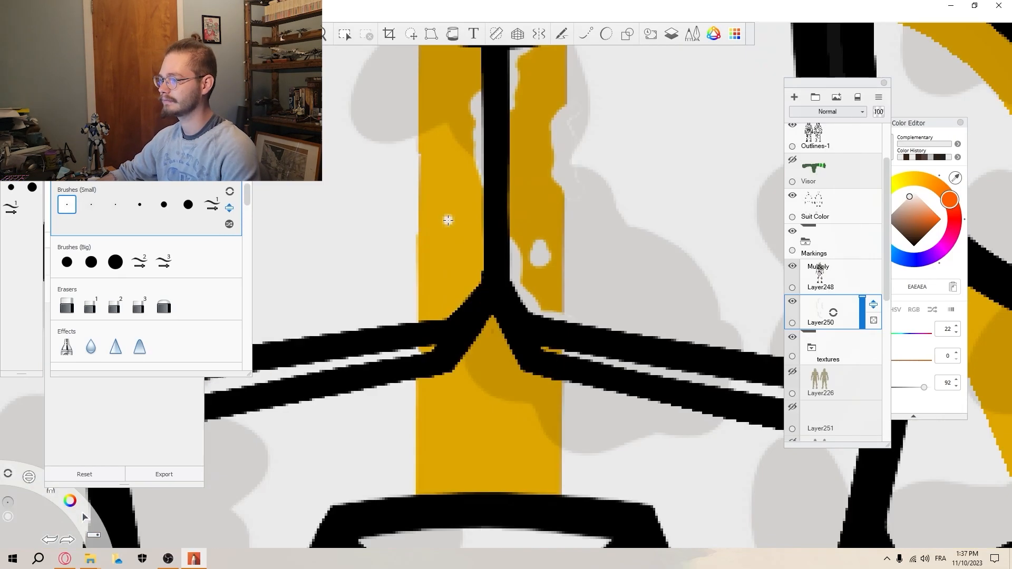
scroll(465, 291, "up", 6)
scroll(465, 291, "down", 6)
scroll(559, 295, "up", 3)
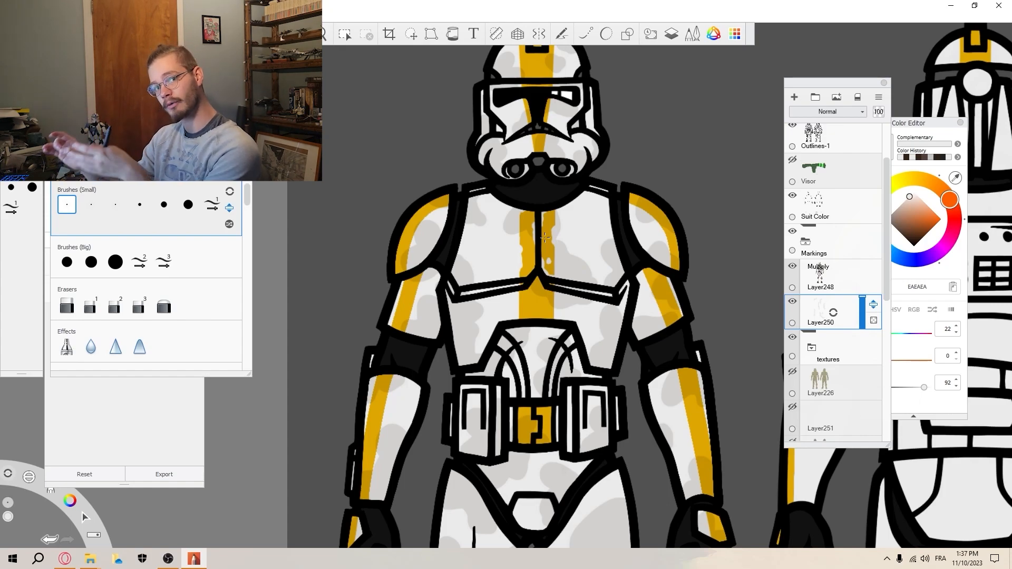
Add light grey chips and a small spot to the yellow stripe below the chest plate.
scroll(544, 237, "up", 8)
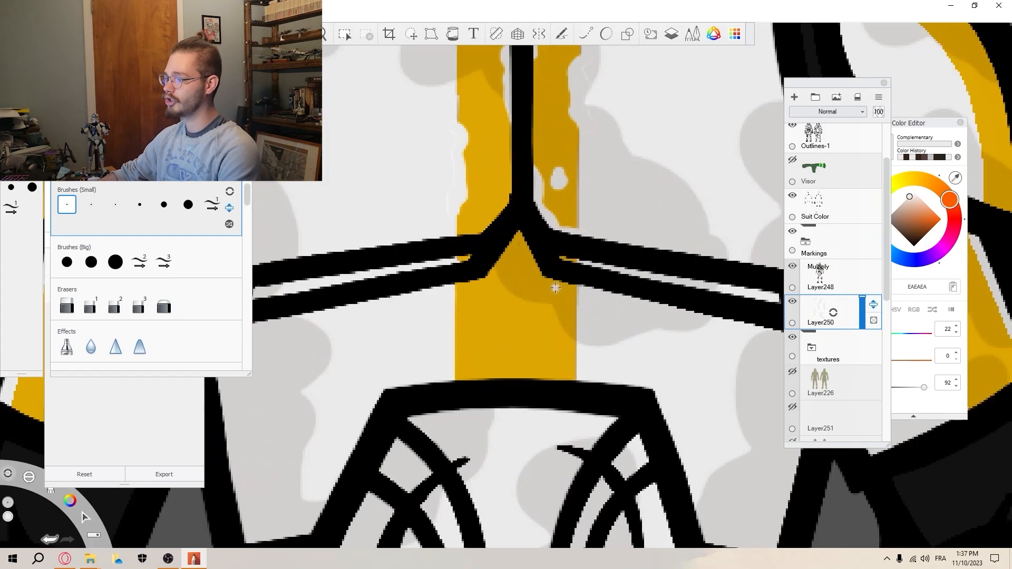
mouse_move(524, 233)
left_mouse_down()
mouse_move(560, 306)
mouse_move(620, 335)
mouse_move(593, 376)
mouse_move(508, 391)
left_mouse_up()
scroll(626, 335, "down", 8)
scroll(627, 359, "up", 5)
scroll(600, 360, "up", 5)
scroll(504, 385, "down", 8)
scroll(425, 269, "up", 4)
left_click_drag(457, 194, 478, 199)
Paint light grey chips along the inner and outer edges of the yellow band on the left-hand shoulder pad.
scroll(466, 219, "down", 10)
scroll(422, 205, "up", 10)
left_click_drag(533, 249, 450, 299)
scroll(490, 274, "down", 5)
scroll(437, 300, "up", 4)
left_click_drag(423, 220, 470, 187)
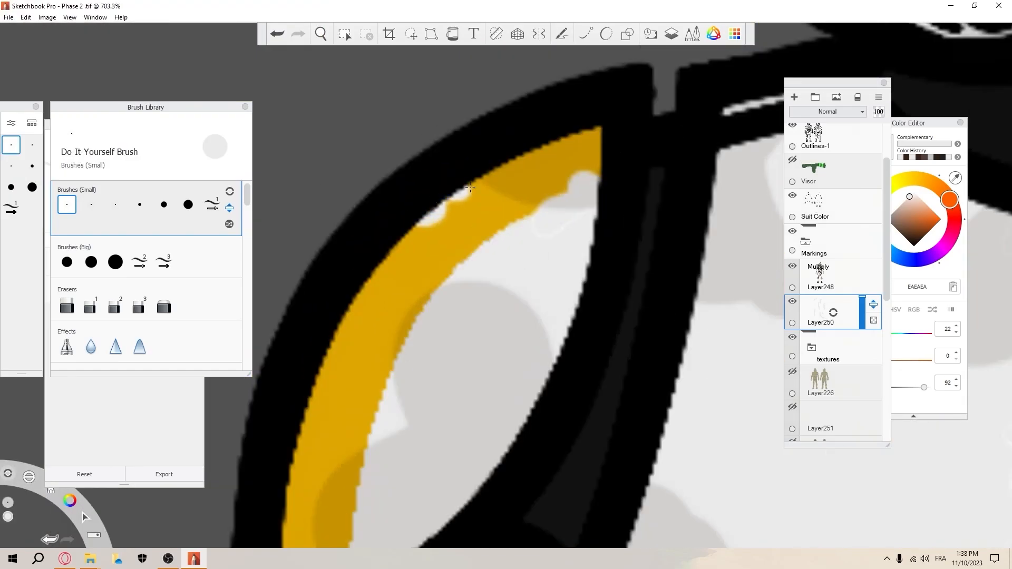
Paint light grey chips along the yellow stripe on the left-hand upper arm, below the shoulder pad.
scroll(470, 188, "down", 9)
scroll(393, 296, "up", 5)
left_click_drag(370, 305, 365, 324)
scroll(432, 237, "up", 5)
left_click_drag(445, 225, 424, 310)
left_click_drag(440, 96, 406, 150)
left_click_drag(366, 283, 378, 302)
scroll(404, 311, "up", 4)
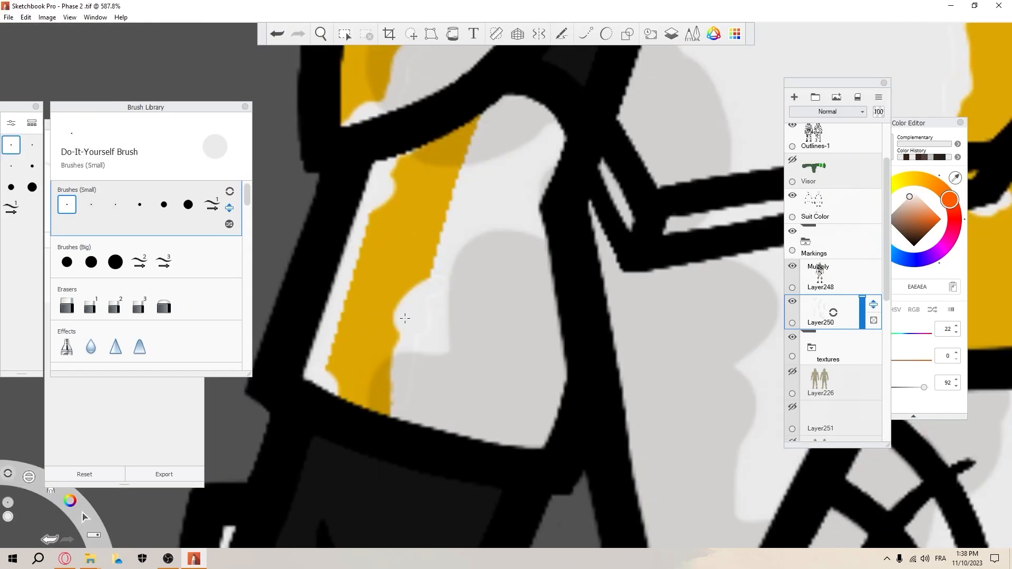
Paint light grey chips on the yellow markings of the right-hand upper arm and shoulder pad.
scroll(405, 318, "down", 6)
scroll(515, 248, "up", 6)
left_click_drag(542, 249, 551, 285)
left_click_drag(614, 153, 654, 253)
scroll(590, 264, "down", 5)
scroll(606, 169, "up", 5)
left_click_drag(572, 116, 594, 158)
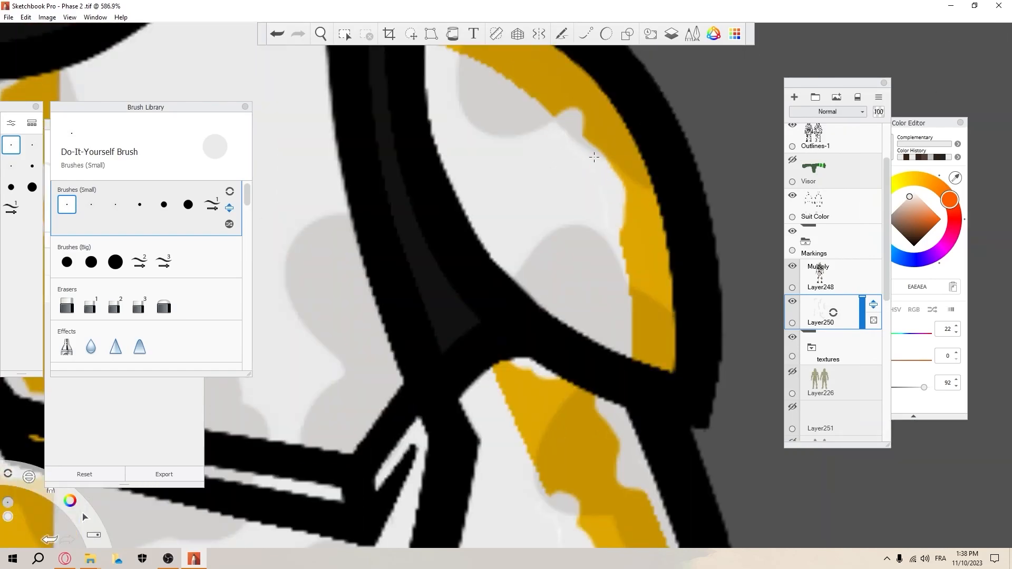
Paint light grey chips on the helmet's yellow markings, covering the nose stripe, the forehead stripe and the crest.
scroll(593, 157, "down", 6)
scroll(502, 220, "up", 7)
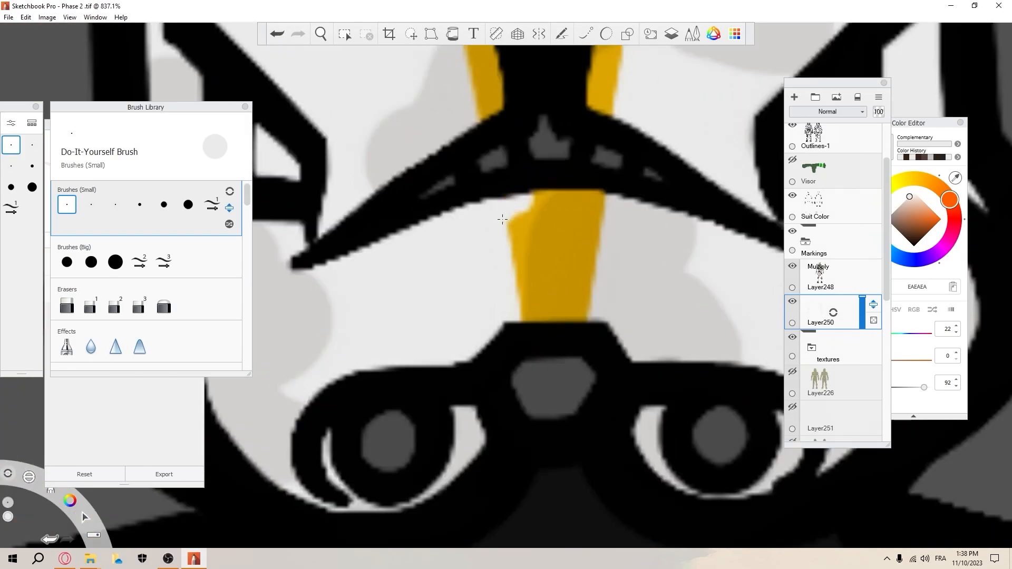
scroll(596, 278, "up", 4)
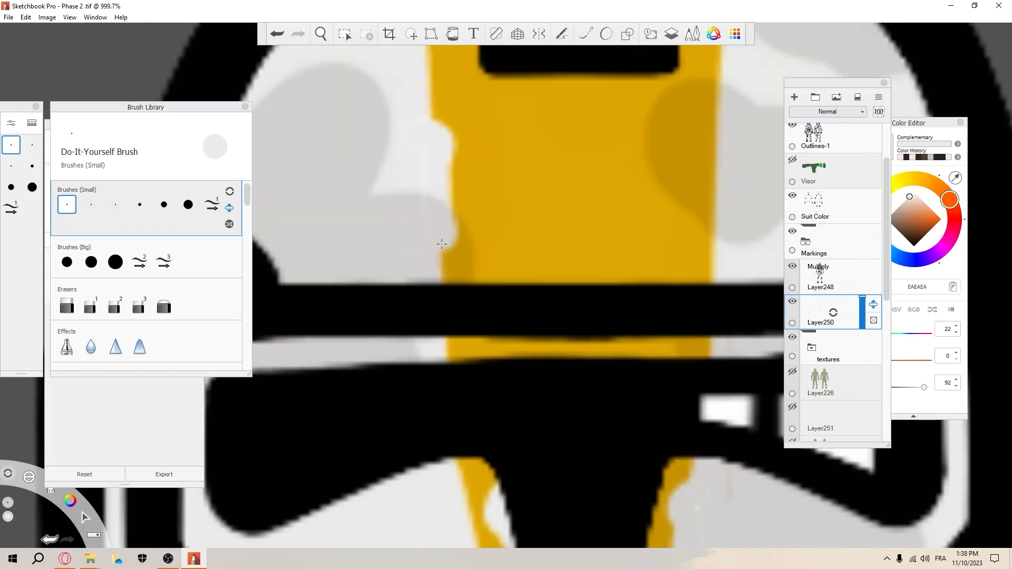
scroll(577, 386, "down", 2)
scroll(606, 267, "up", 2)
scroll(451, 221, "down", 4)
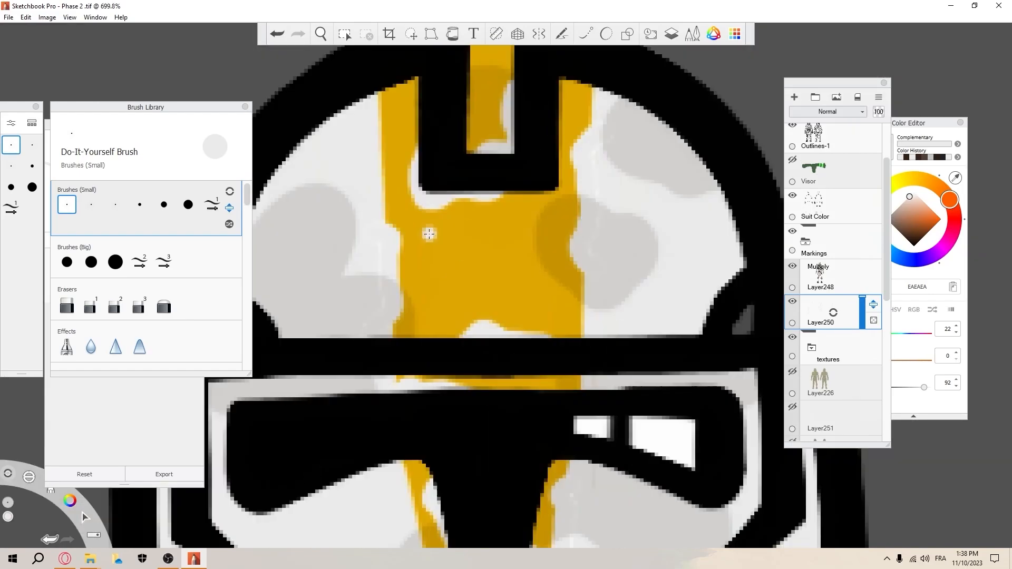
Paint light grey chips and small spots on the yellow stripes of both forearms and hand plates.
scroll(577, 106, "up", 3)
scroll(567, 364, "up", 2)
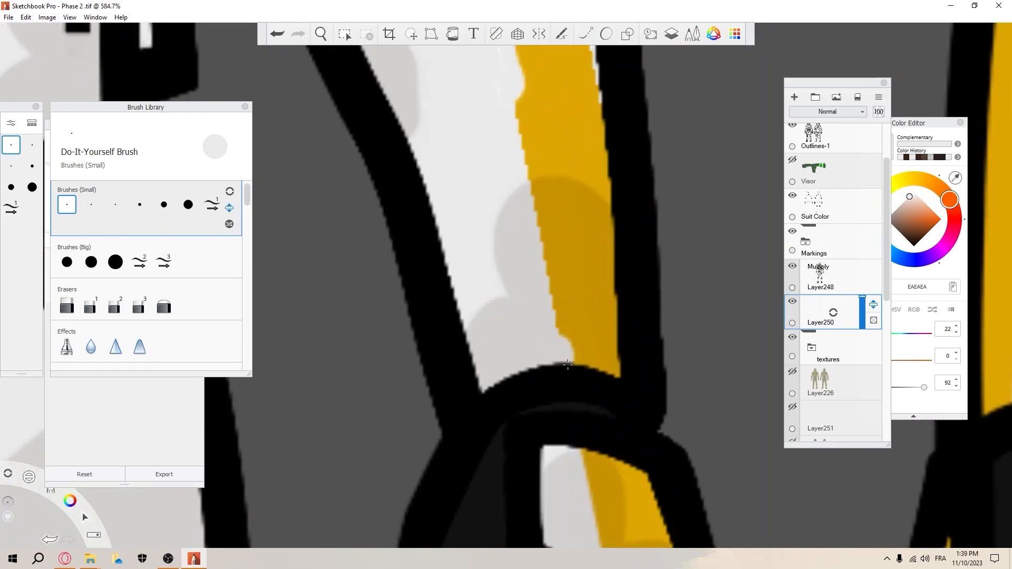
scroll(580, 297, "up", 2)
scroll(557, 318, "down", 5)
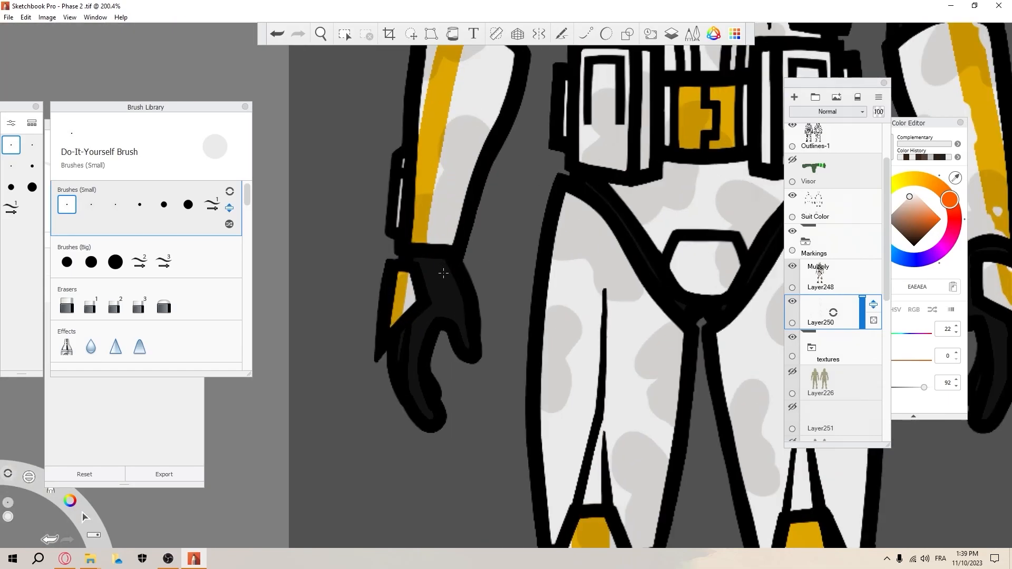
scroll(417, 249, "up", 4)
scroll(418, 249, "down", 4)
scroll(417, 249, "down", 3)
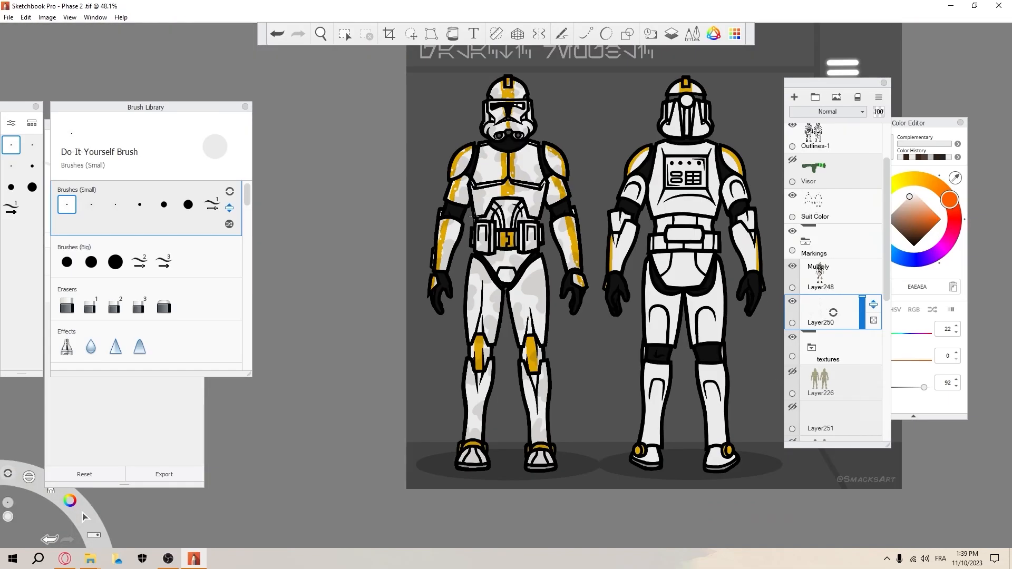
Paint light grey chips around the edges of the yellow panels on both of the front figure's knees.
scroll(417, 249, "up", 5)
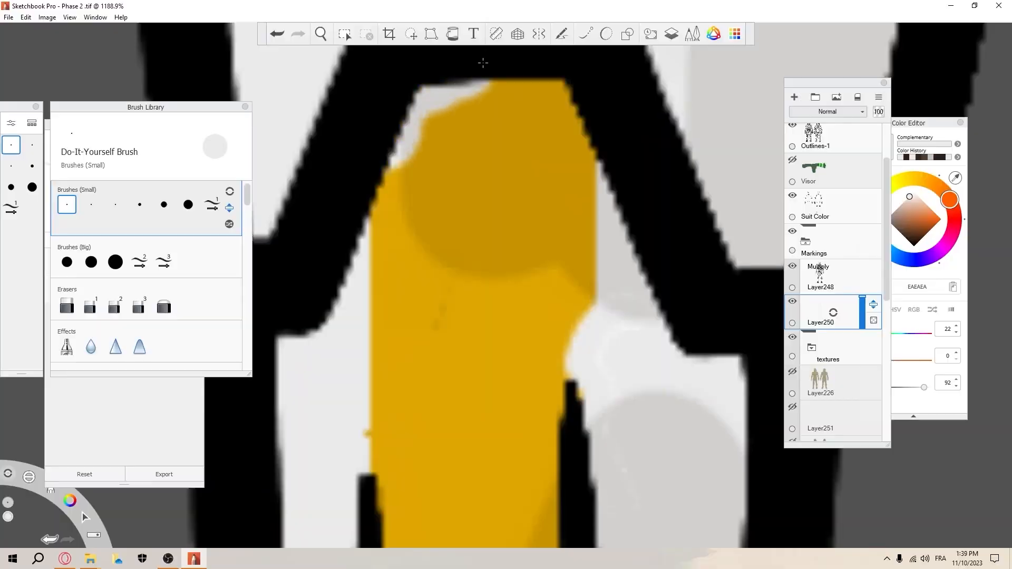
scroll(483, 63, "down", 4)
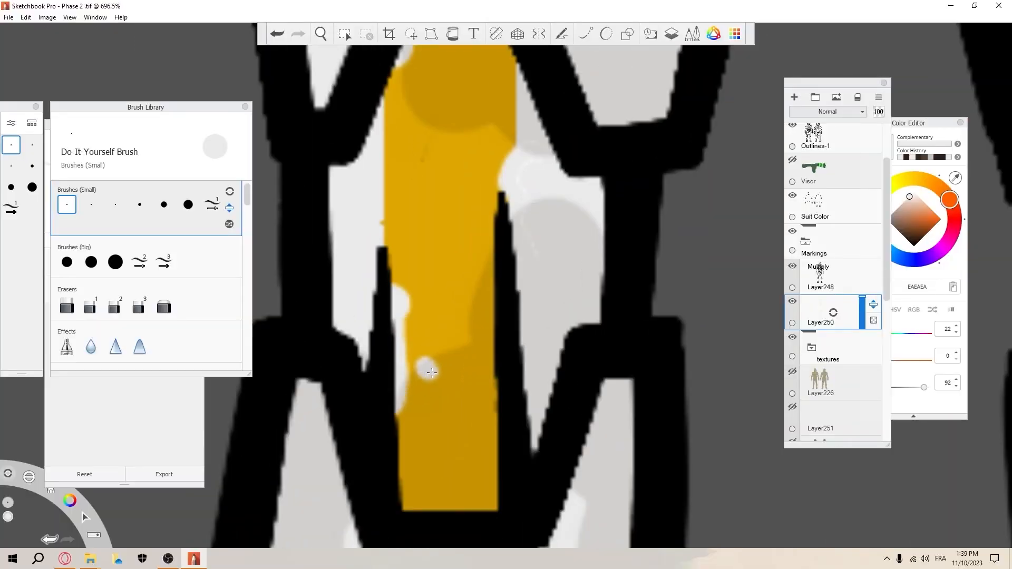
scroll(620, 192, "up", 2)
scroll(619, 192, "down", 3)
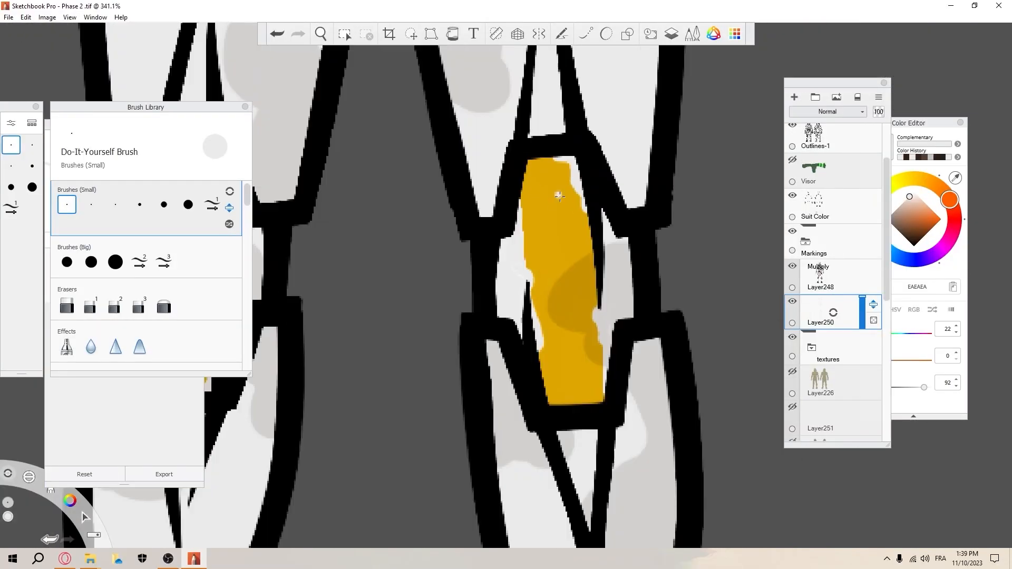
scroll(571, 287, "up", 4)
Paint light grey chips on the yellow ankle markings of the boots and on the yellow belt buckle.
scroll(572, 286, "down", 3)
scroll(572, 286, "up", 3)
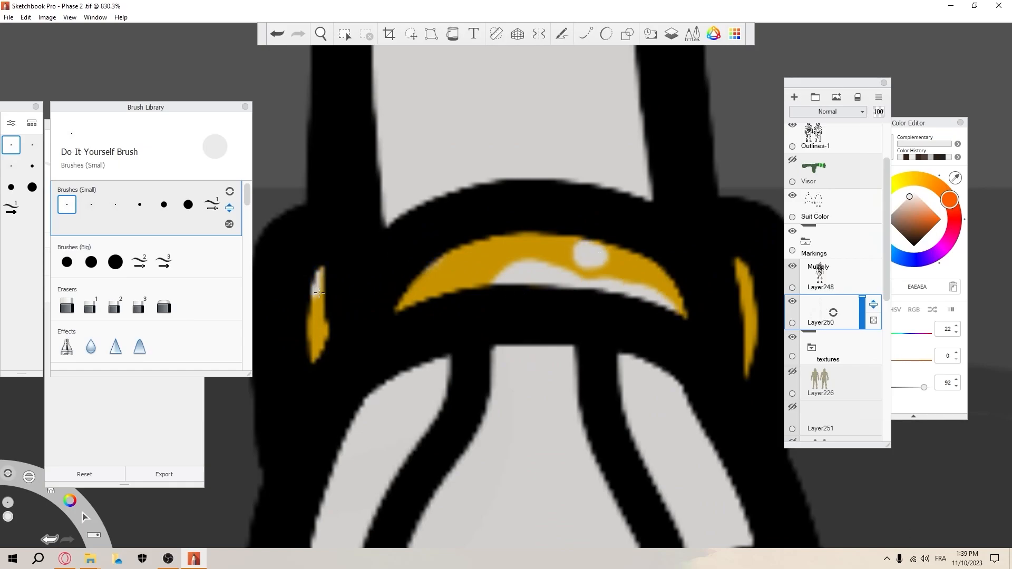
scroll(319, 292, "down", 3)
scroll(371, 421, "up", 3)
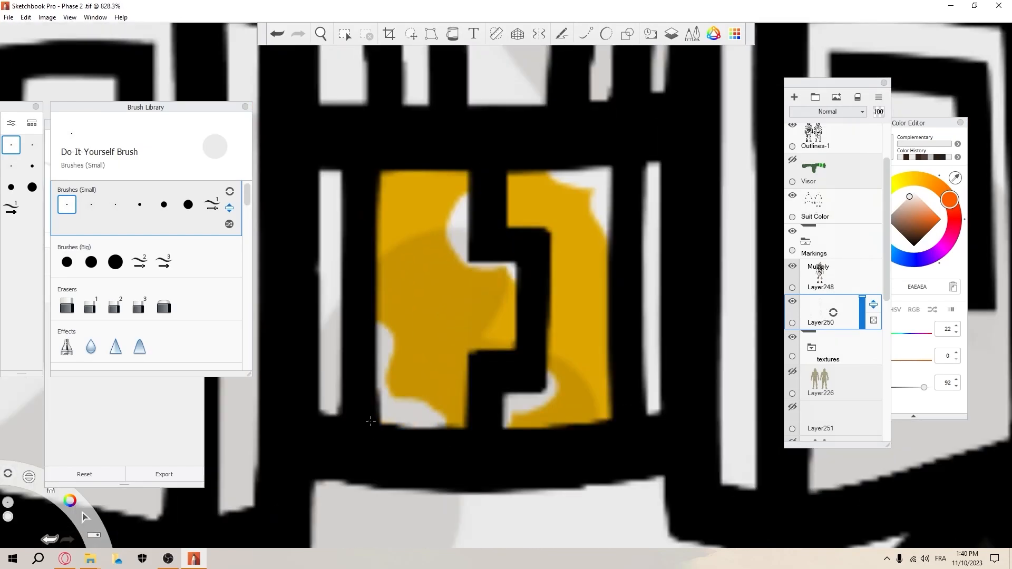
scroll(370, 420, "down", 3)
scroll(460, 163, "up", 2)
scroll(439, 168, "up", 1)
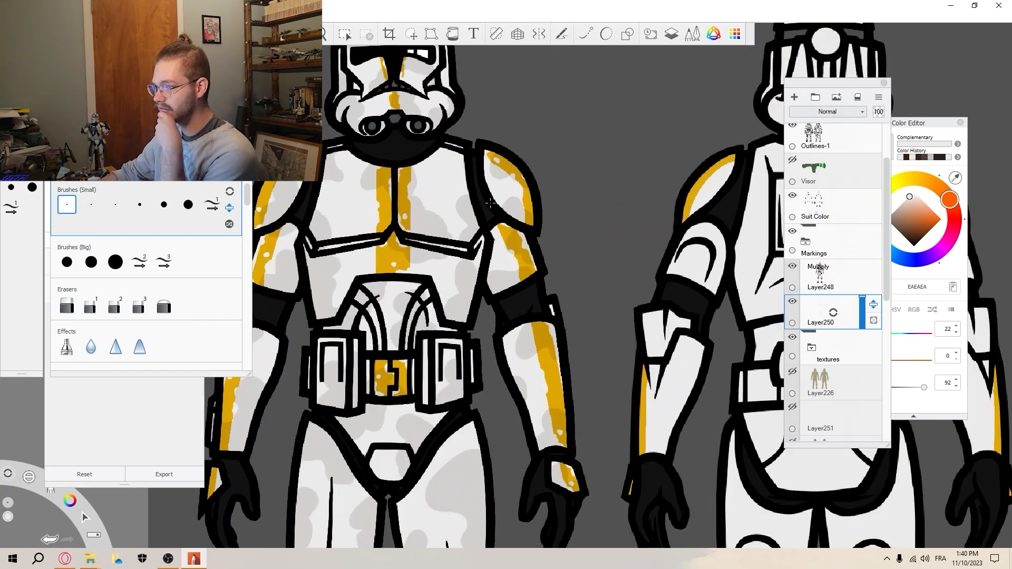
Review the chipped markings across the front figure and lower the chip layer's opacity to 55%.
scroll(502, 171, "up", 3)
scroll(502, 171, "down", 3)
scroll(502, 171, "down", 4)
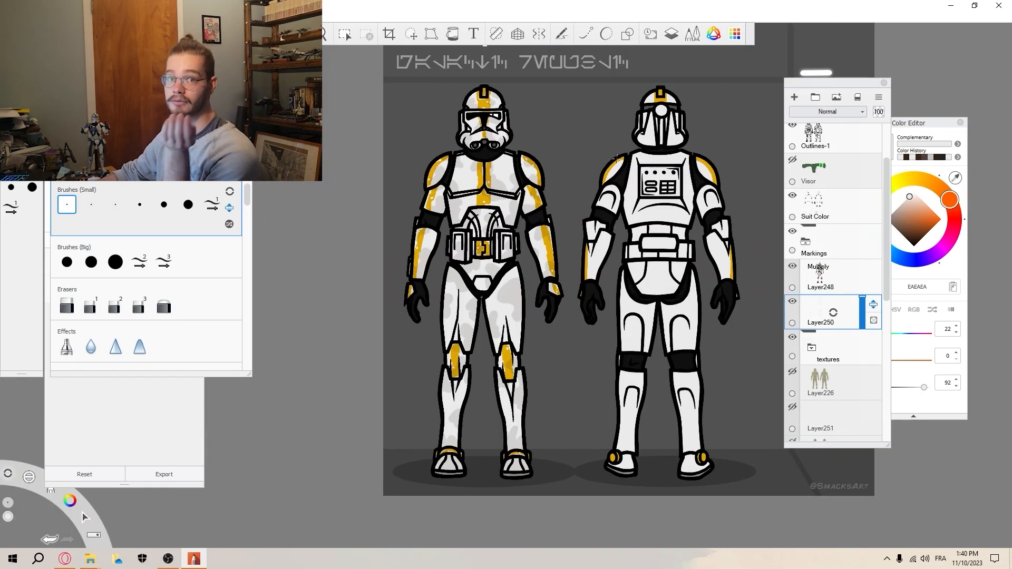
scroll(474, 164, "up", 4)
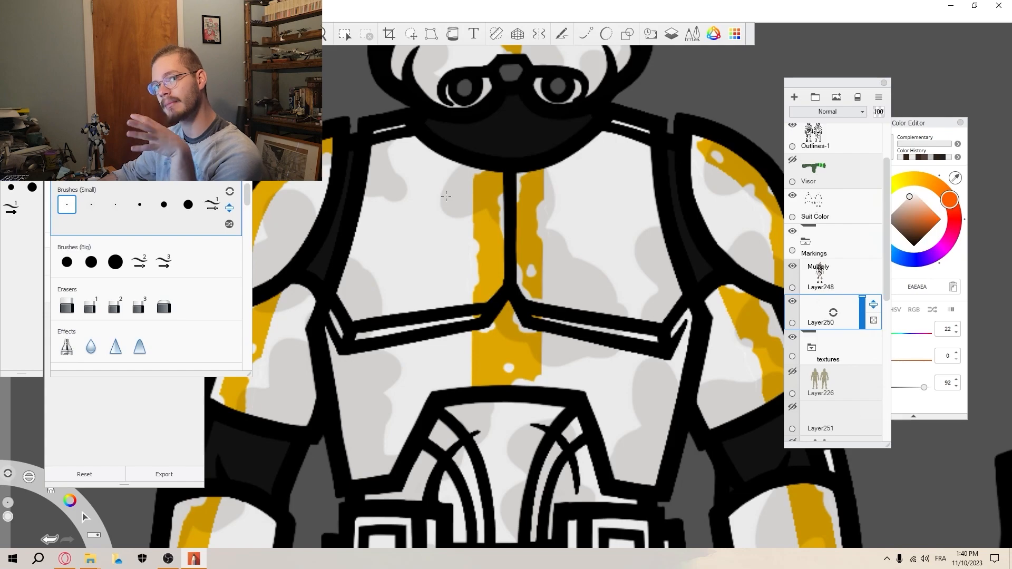
scroll(441, 196, "down", 3)
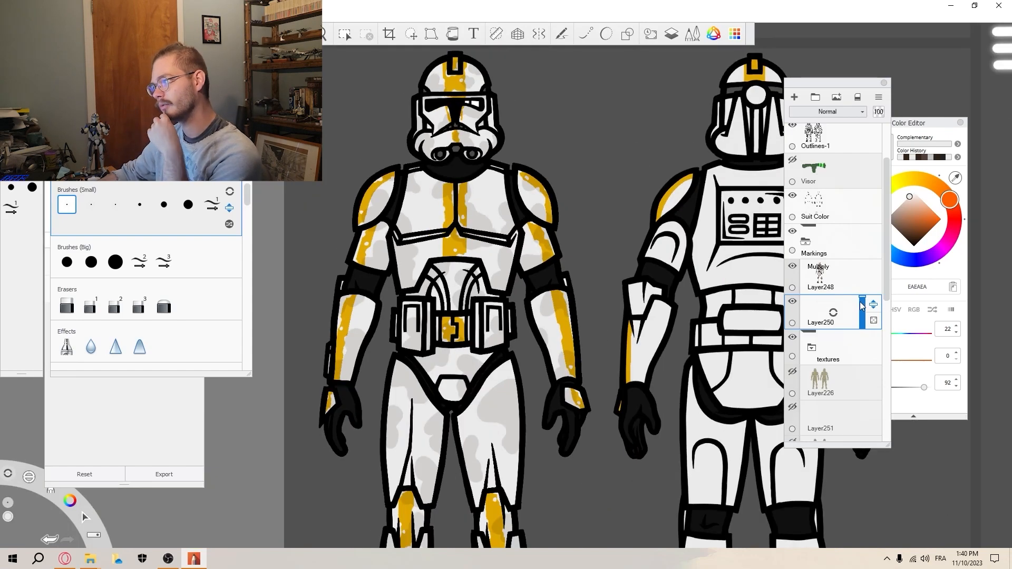
left_click(863, 311)
left_click_drag(864, 313, 864, 315)
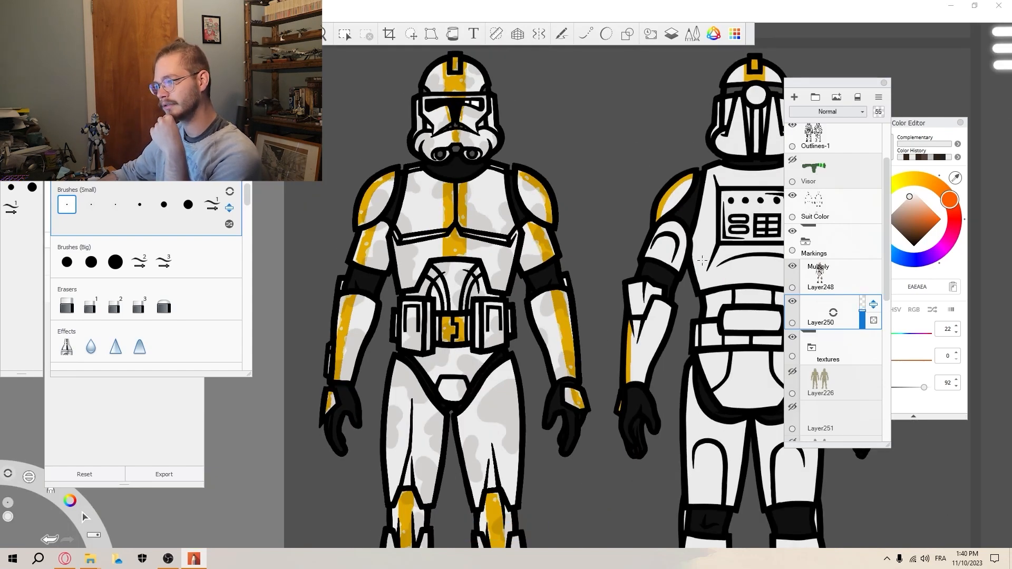
scroll(517, 229, "up", 4)
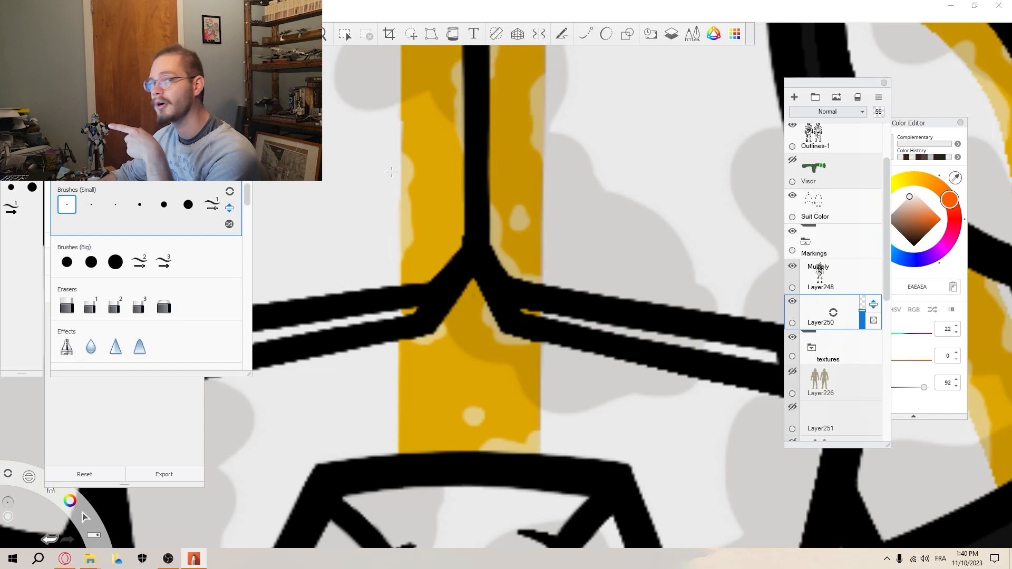
scroll(413, 170, "up", 3)
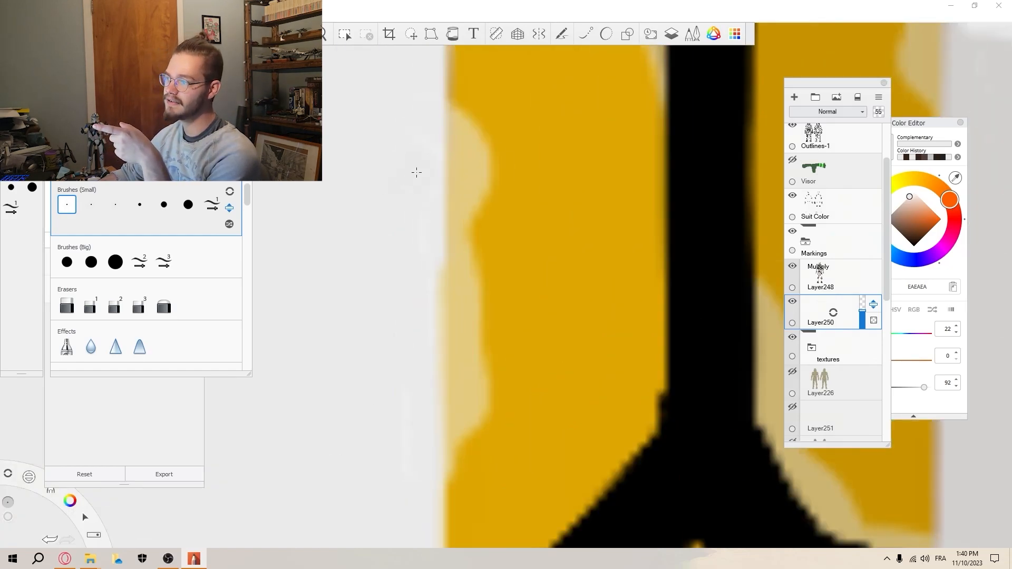
scroll(388, 215, "down", 5)
scroll(388, 216, "down", 5)
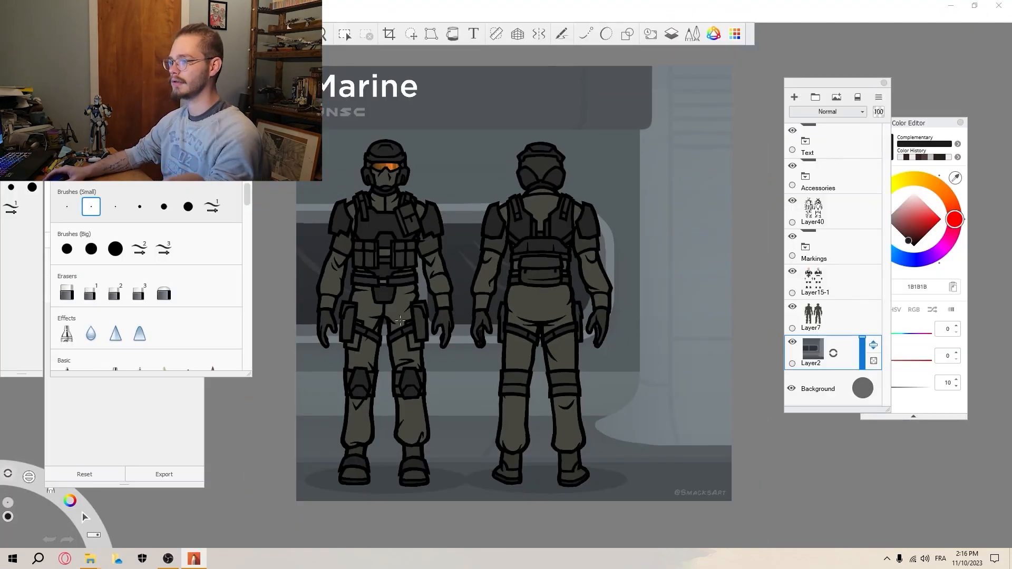
In the Marine drawing, add a layer directly above the Markings group and set up a thicker small brush in dark brown 2D1B11.
scroll(400, 321, "up", 4)
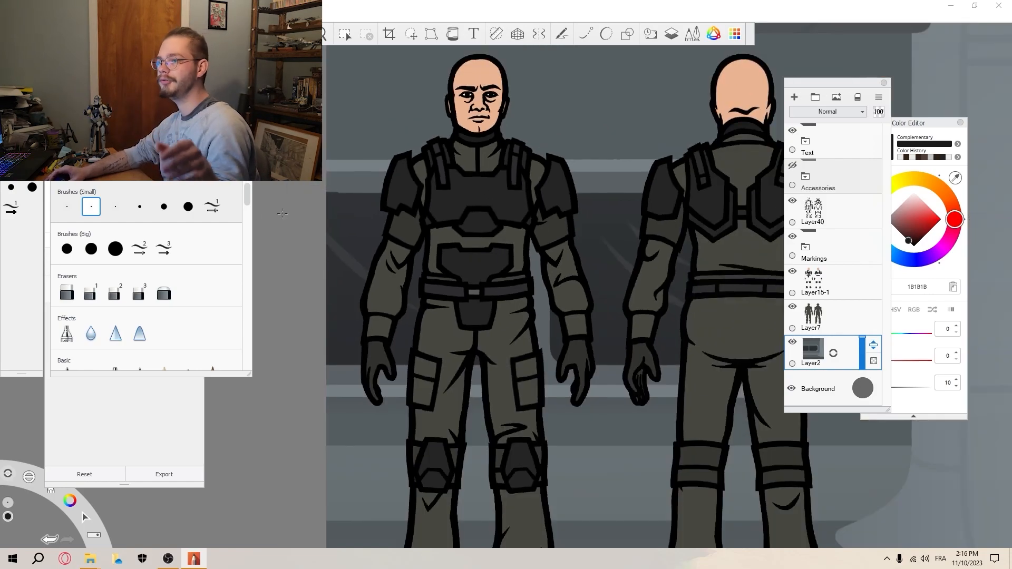
left_click(162, 209)
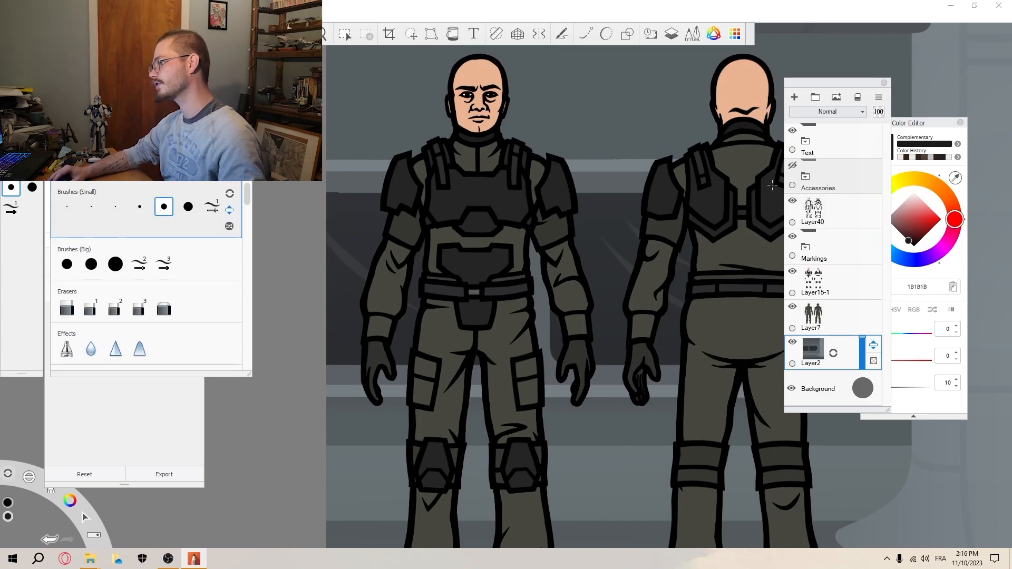
left_click(844, 219)
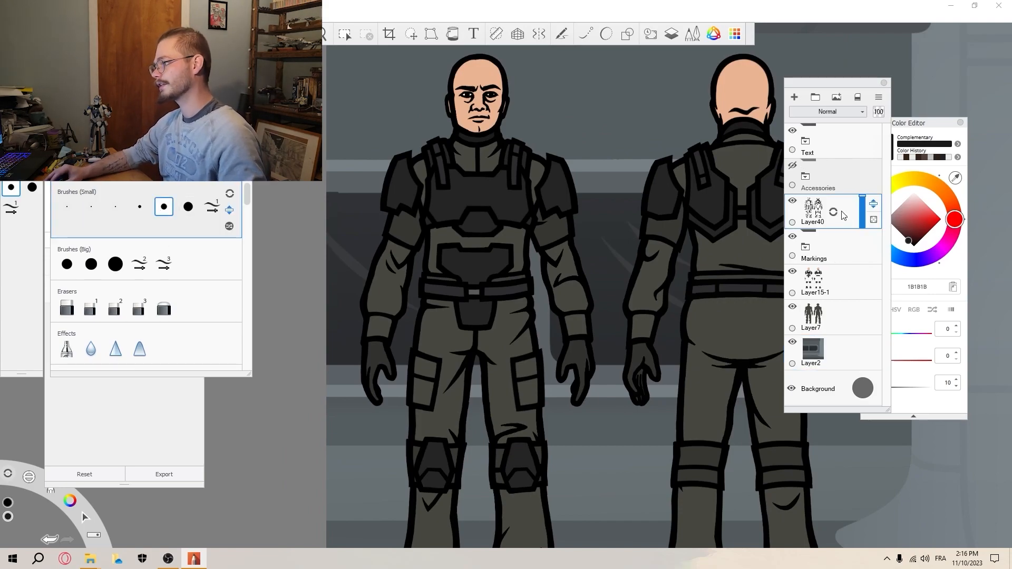
left_click(836, 241)
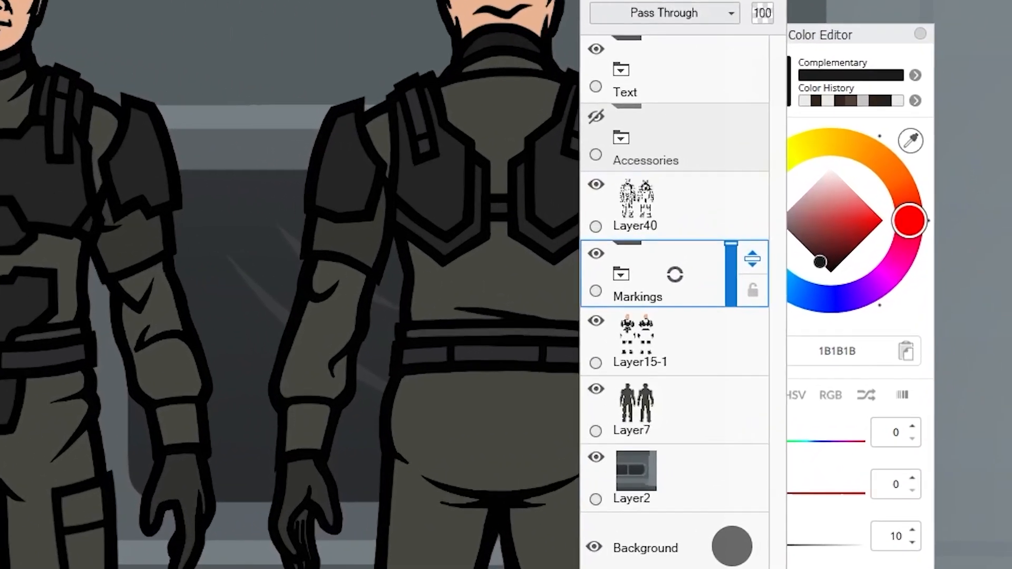
key("ctrl+l")
left_click_drag(838, 265, 830, 261)
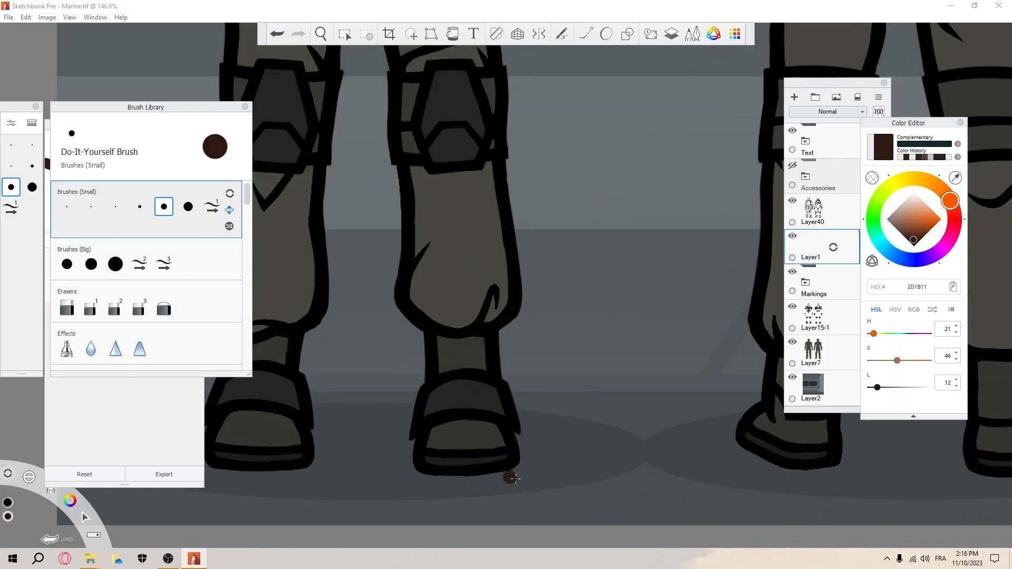
Paint dark brown dirt blotches over the front figure's boots, ankles and lower trouser legs.
scroll(510, 476, "up", 5)
mouse_move(598, 342)
left_mouse_down()
mouse_move(590, 369)
mouse_move(346, 311)
left_mouse_up()
scroll(502, 219, "down", 5)
left_click_drag(532, 163, 519, 211)
scroll(488, 159, "up", 6)
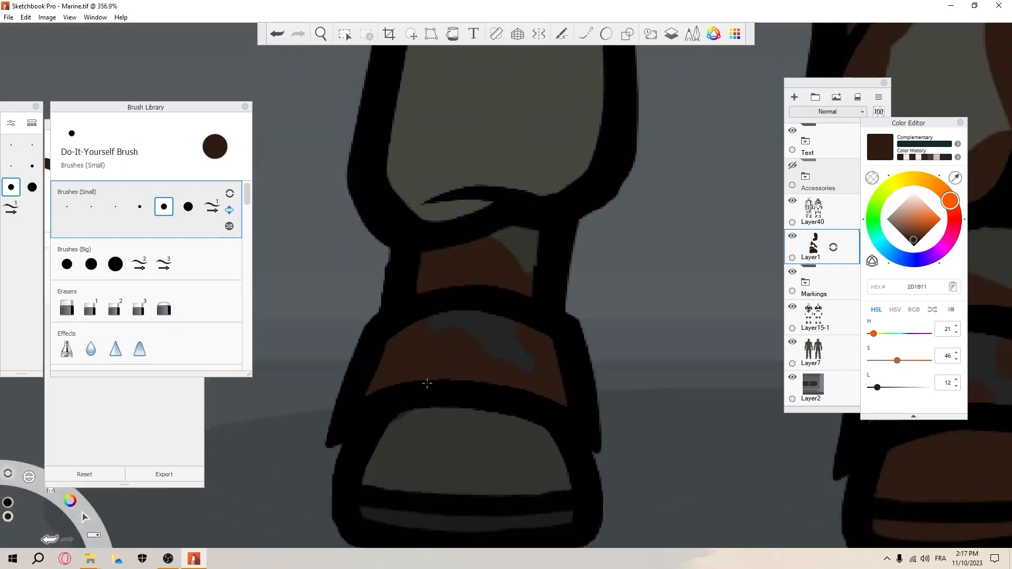
left_click_drag(509, 335, 322, 423)
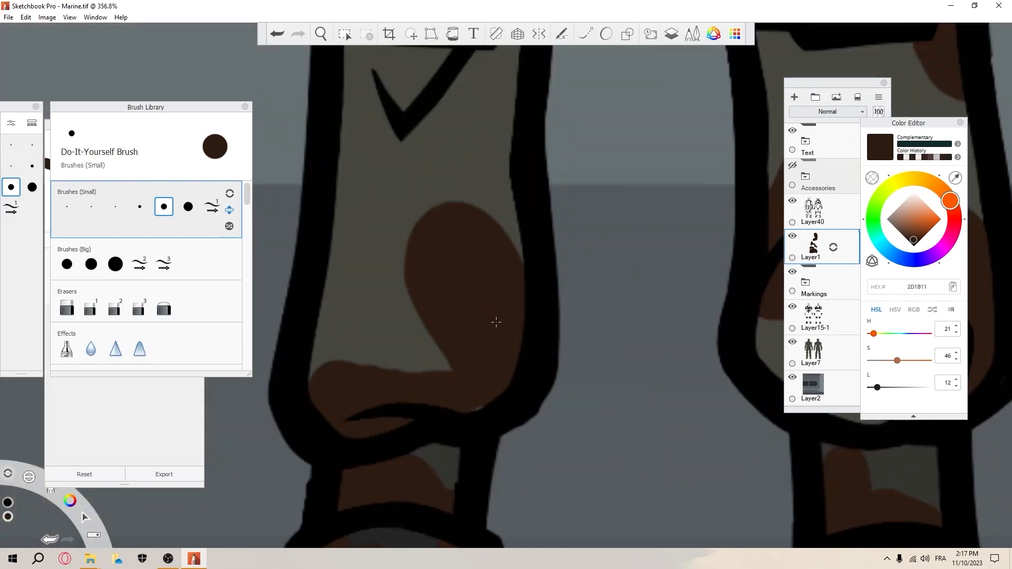
Paint dark brown blotches on the front figure's knee pad and the trouser fabric just above it.
scroll(496, 322, "down", 4)
left_click_drag(380, 337, 469, 328)
scroll(409, 373, "up", 5)
left_click_drag(409, 372, 448, 295)
scroll(506, 246, "down", 6)
scroll(506, 246, "up", 4)
left_click(536, 355)
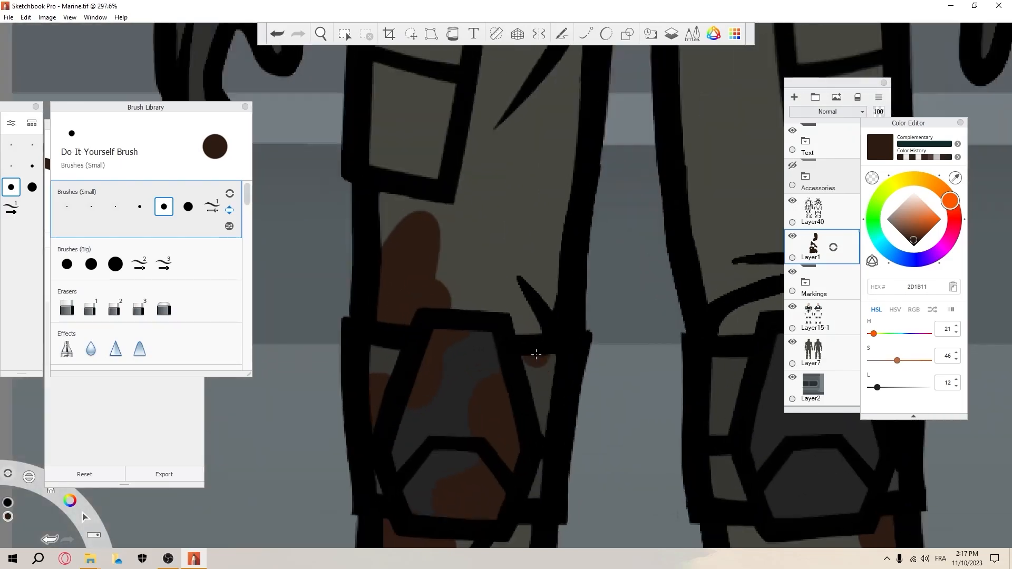
Paint dark brown blotches across the front figure's thighs, cargo pockets and hips.
scroll(536, 354, "down", 6)
scroll(391, 318, "up", 4)
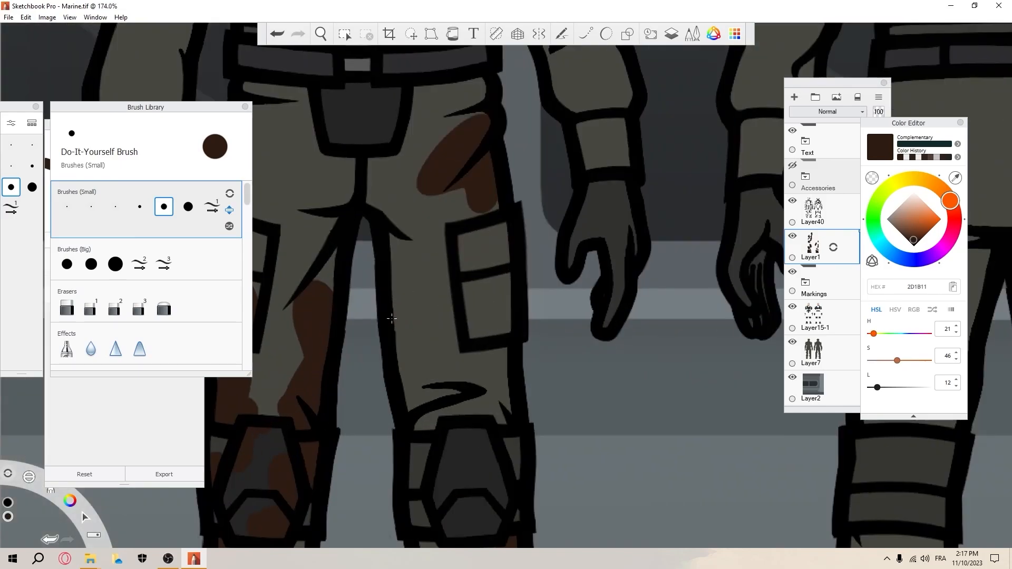
left_click_drag(395, 282, 389, 232)
scroll(506, 337, "up", 3)
left_click_drag(474, 422, 531, 422)
left_click_drag(421, 158, 375, 156)
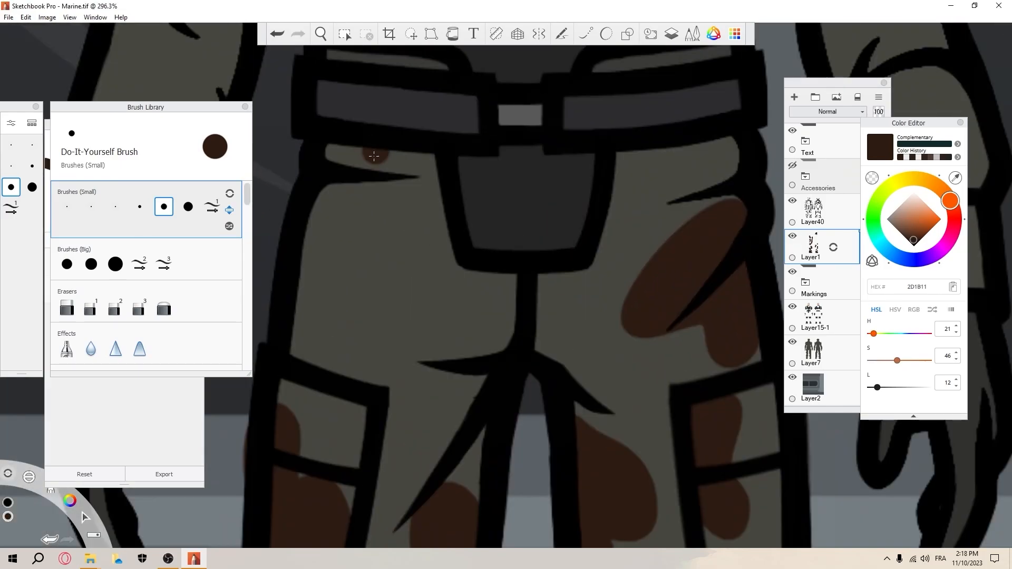
Paint dark brown blotches on the front figure's abdomen plate, waist fabric and raised central chest plate.
scroll(411, 211, "down", 6)
left_click(554, 237)
scroll(414, 185, "up", 5)
left_click_drag(358, 192, 443, 206)
left_click_drag(406, 174, 469, 327)
left_click_drag(440, 137, 407, 221)
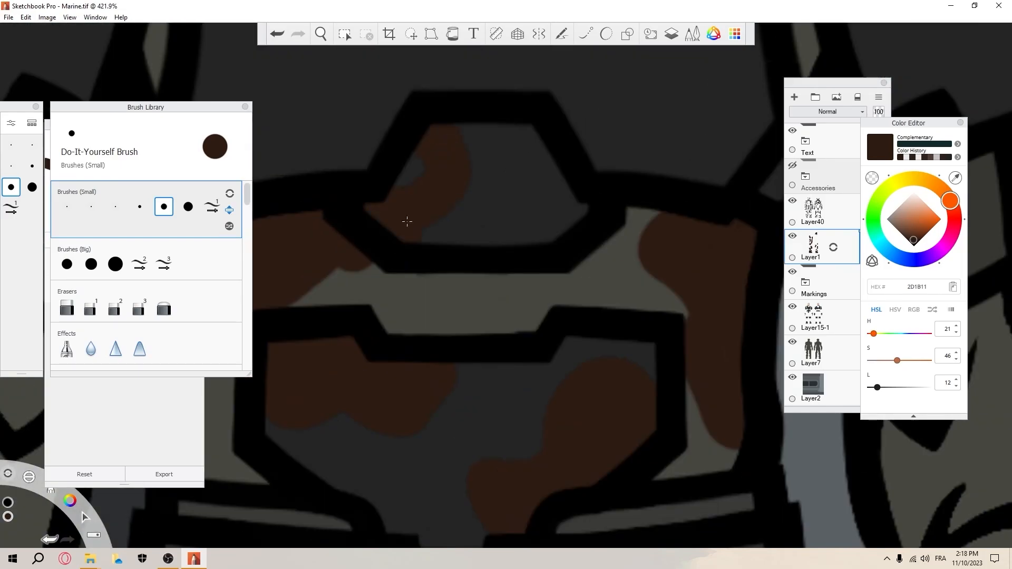
left_click_drag(506, 127, 418, 186)
Paint dark brown blotches on the front figure's main chest armor, one shoulder strap and the adjoining upper arm.
scroll(417, 187, "down", 3)
left_click_drag(469, 153, 445, 126)
scroll(422, 131, "down", 1)
scroll(422, 131, "up", 2)
left_click_drag(311, 95, 327, 127)
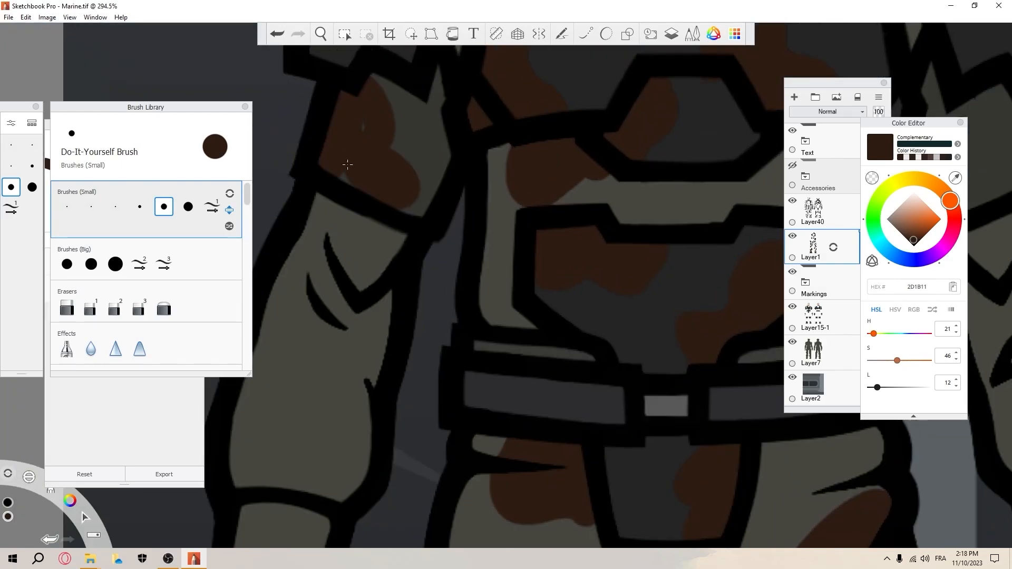
scroll(461, 149, "down", 6)
scroll(461, 149, "up", 3)
scroll(453, 141, "down", 5)
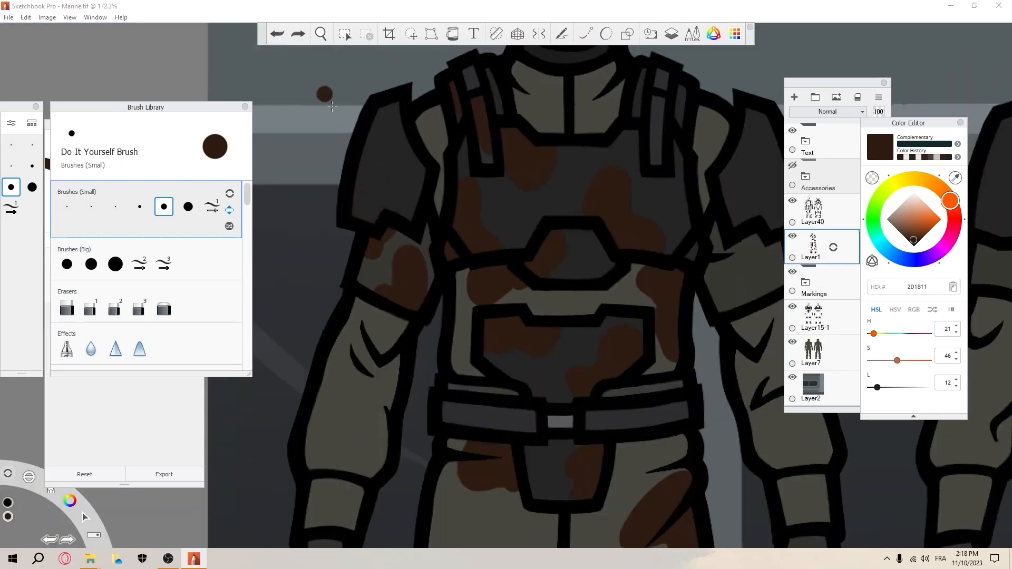
Paint dark brown blotches on the front figure's shoulder pads and the remaining upper arm.
scroll(453, 141, "up", 6)
left_click_drag(369, 122, 384, 88)
scroll(384, 88, "down", 4)
scroll(422, 210, "up", 4)
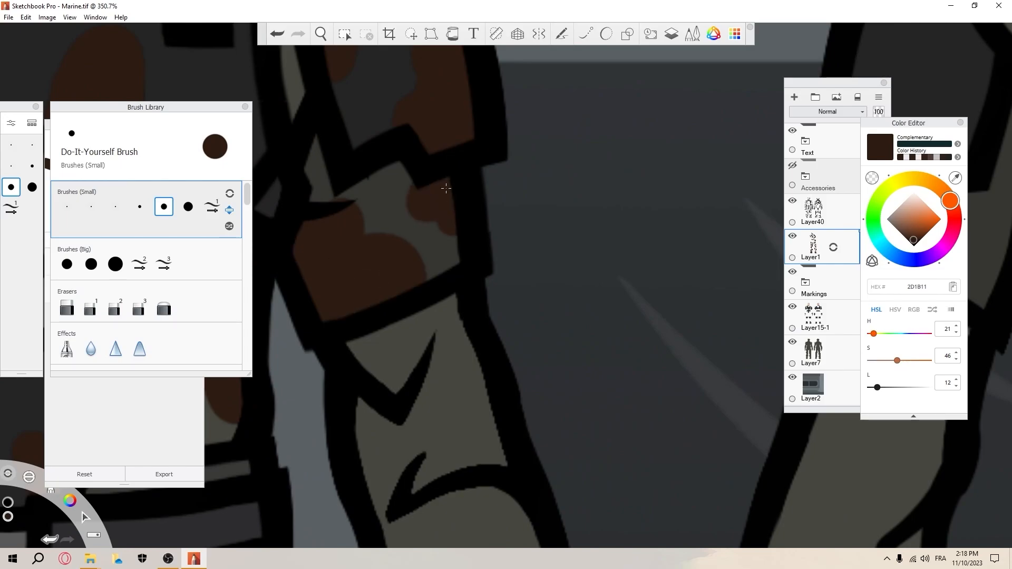
left_click_drag(472, 192, 495, 253)
left_click_drag(370, 141, 369, 134)
Paint dark brown blotches on the front figure's forearms, wrist cuffs and gloves.
scroll(312, 361, "down", 2)
scroll(334, 154, "up", 1)
left_click_drag(318, 393, 321, 244)
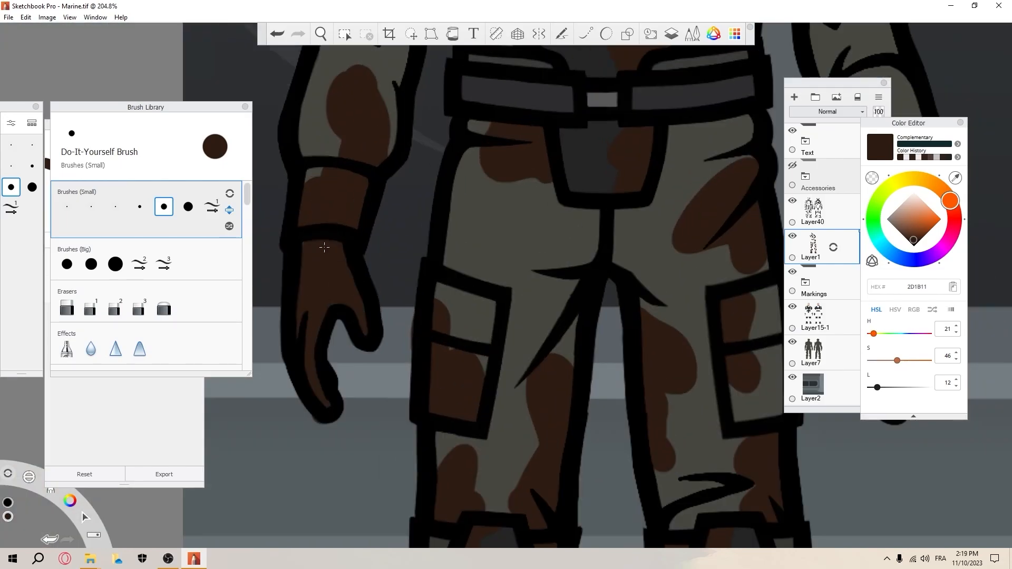
scroll(411, 295, "up", 1)
left_click_drag(408, 279, 410, 460)
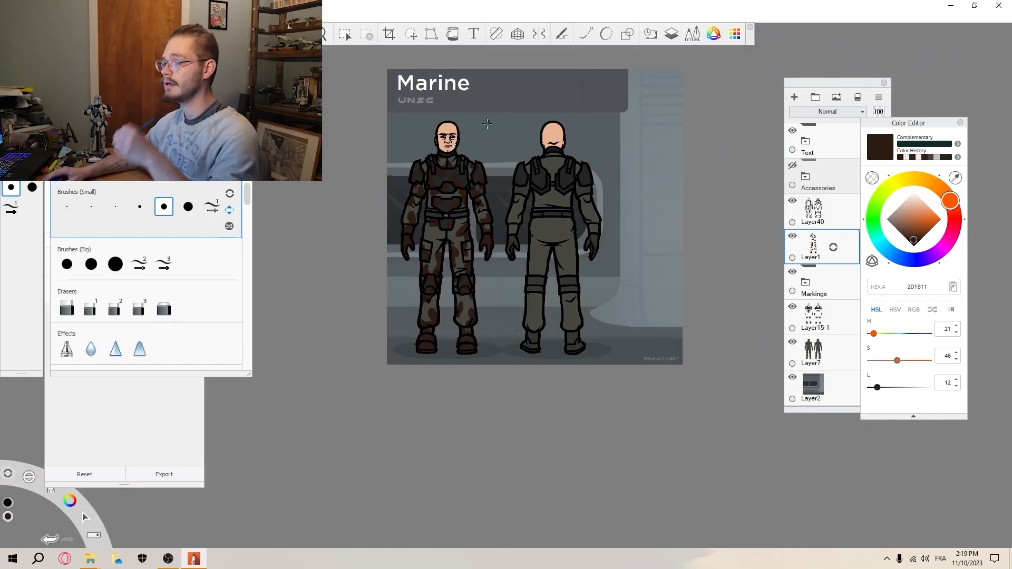
Set the blotch layer to Multiply blending and lower its opacity to 13%.
left_click(863, 113)
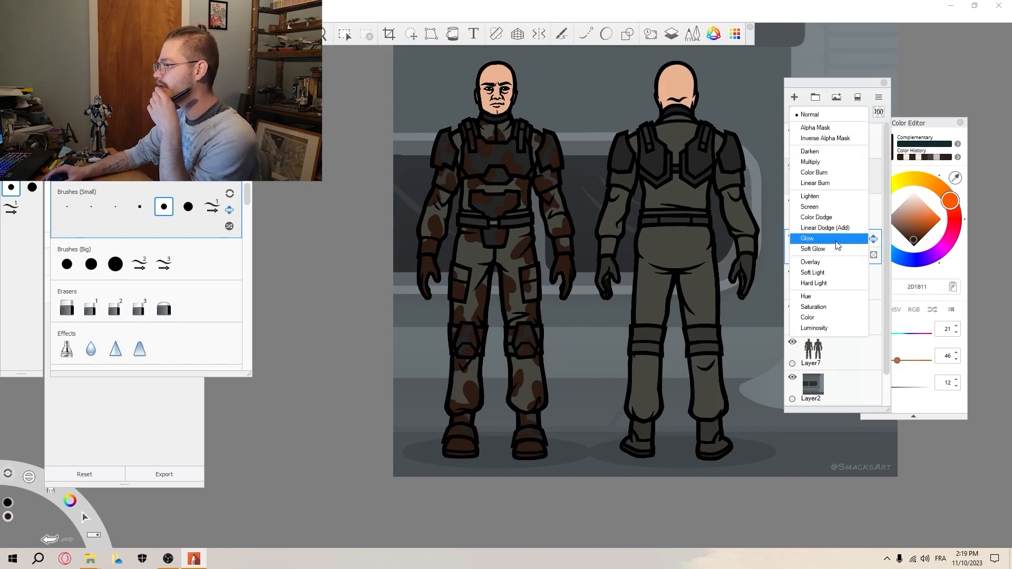
left_click(841, 152)
left_click(863, 259)
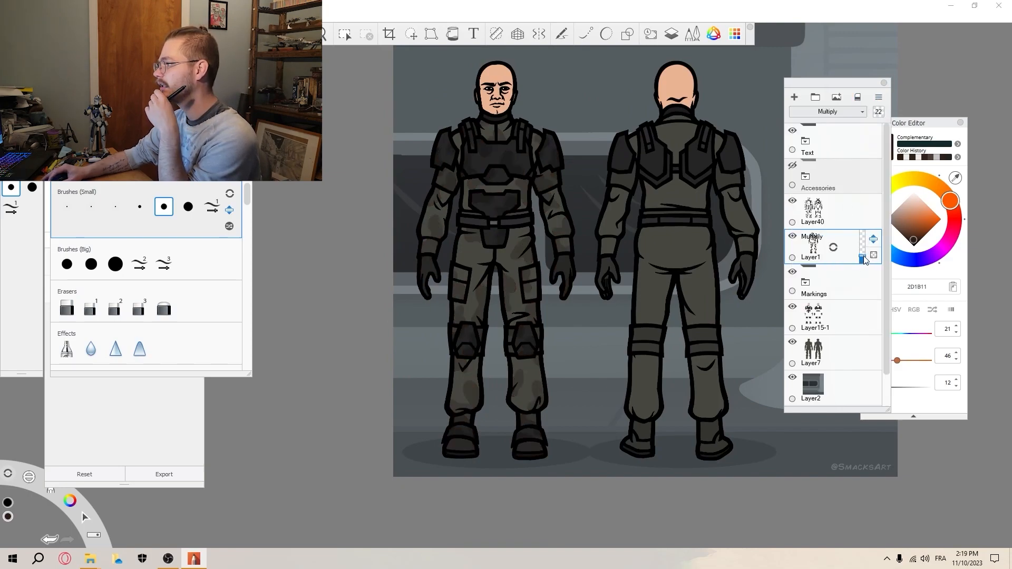
left_click_drag(863, 261, 862, 263)
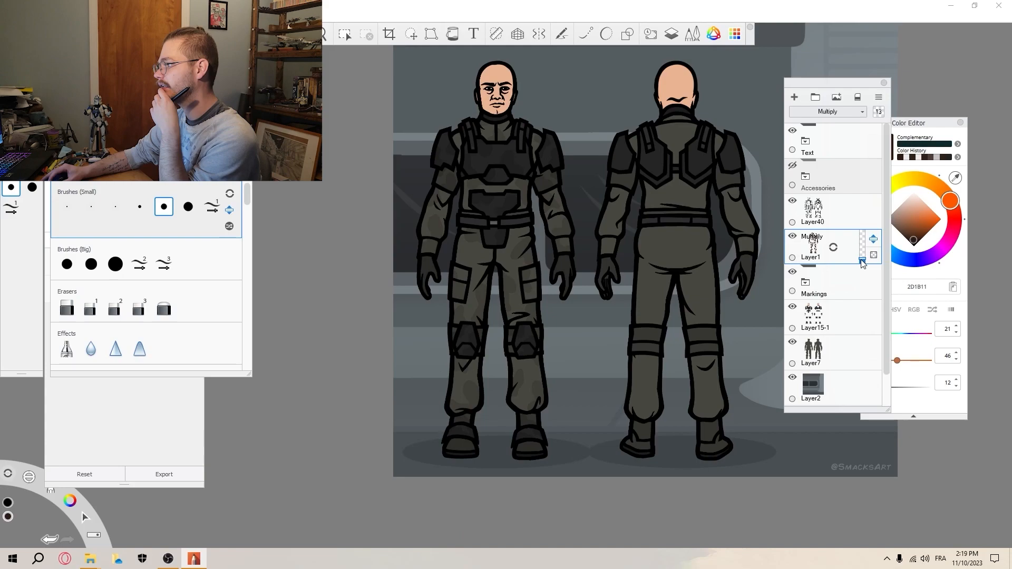
Examine the faint dirt blotches on the front figure, both up close around the belt and from a distance.
scroll(511, 201, "up", 4)
scroll(508, 202, "down", 6)
scroll(490, 216, "up", 3)
scroll(475, 227, "down", 3)
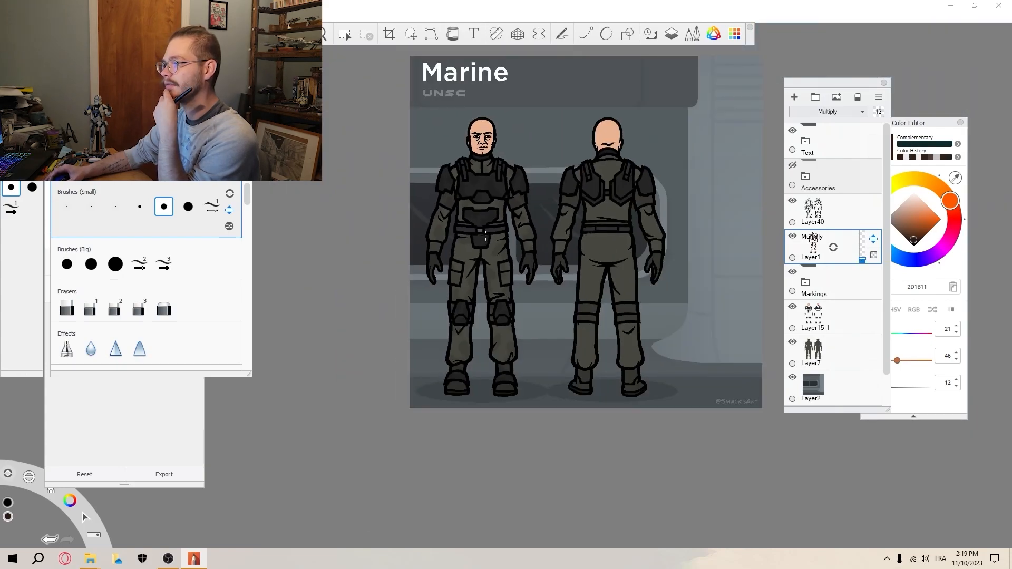
scroll(488, 179, "up", 3)
scroll(459, 282, "up", 5)
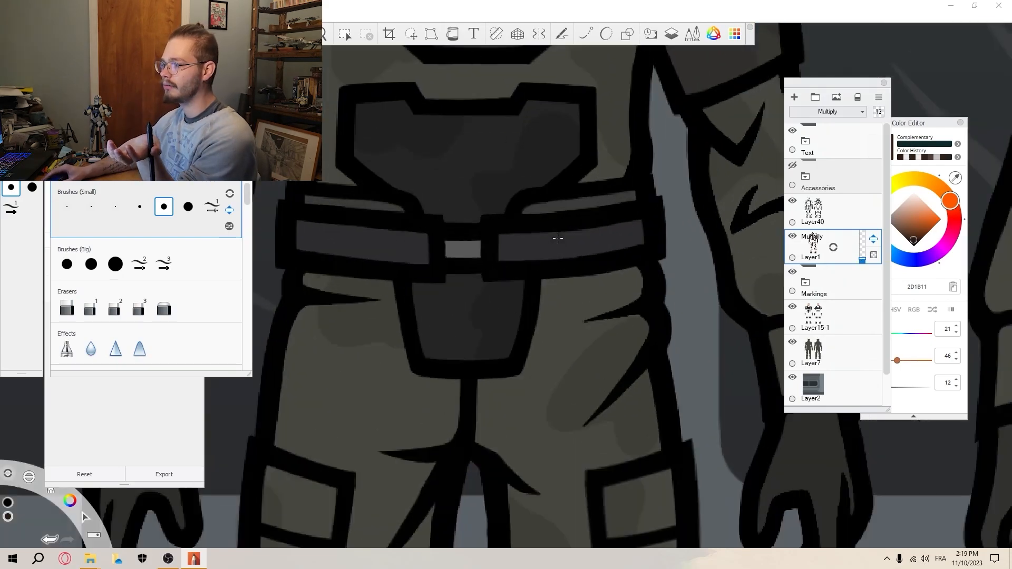
scroll(585, 240, "down", 5)
scroll(368, 256, "up", 6)
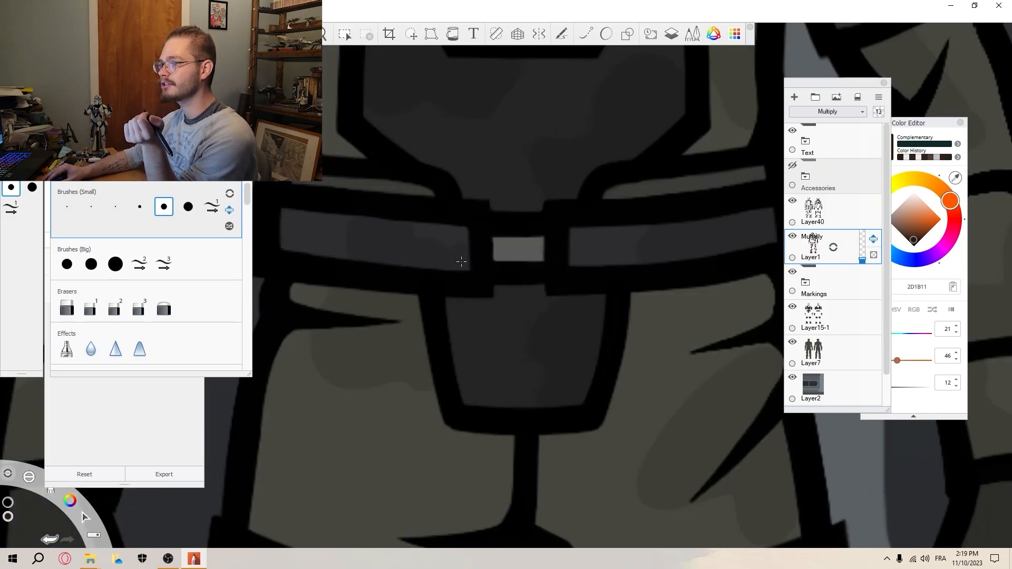
scroll(461, 261, "down", 5)
scroll(461, 261, "up", 2)
Choose a fine small brush in light grey CFCFCF and add a layer between the Multiply blotch layer and the Markings group.
left_click(93, 207)
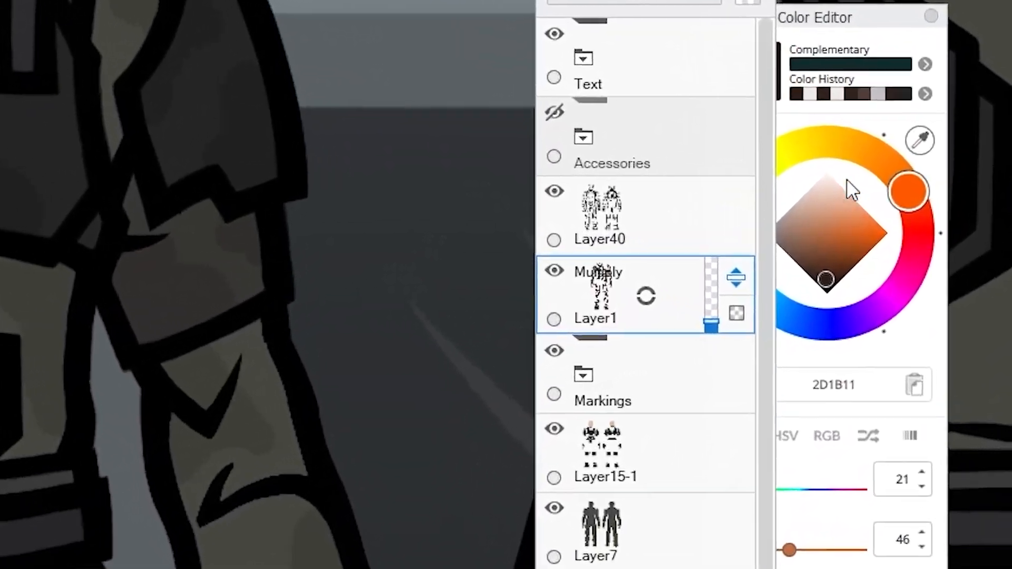
left_click_drag(857, 196, 812, 175)
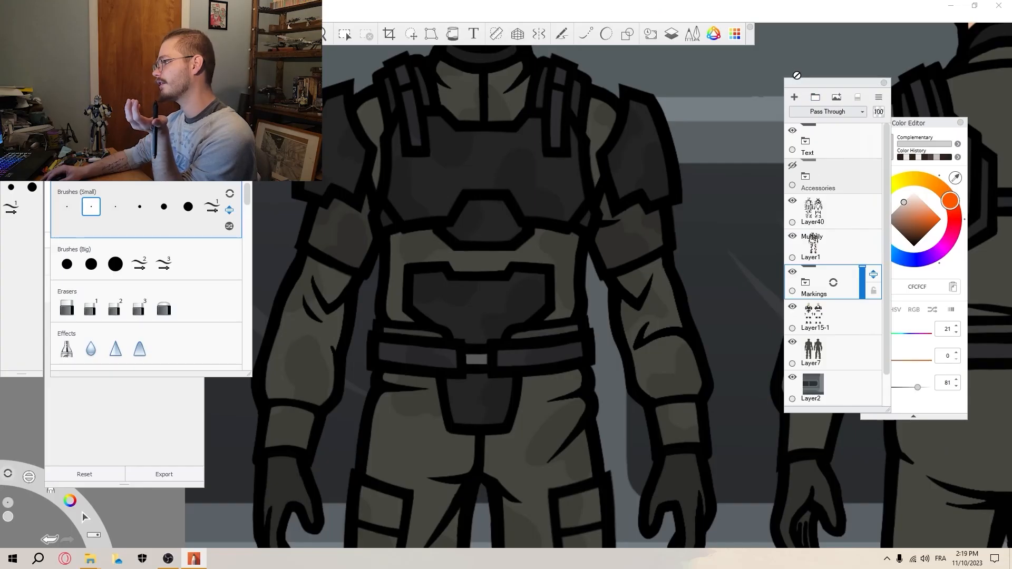
left_click(795, 97)
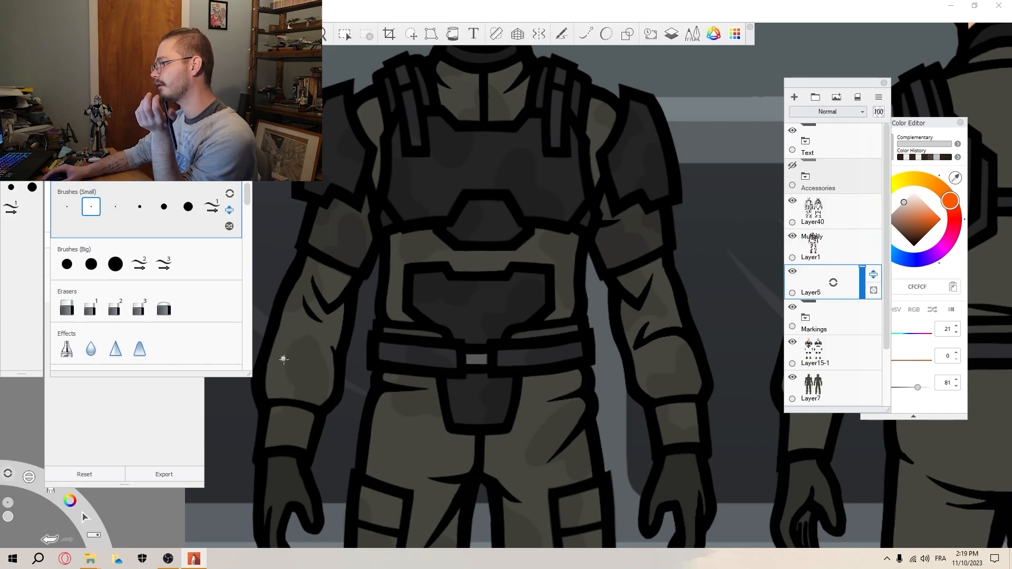
Paint light grey chips on the chest armor along the outer edges of the raised central plate.
scroll(556, 209, "up", 6)
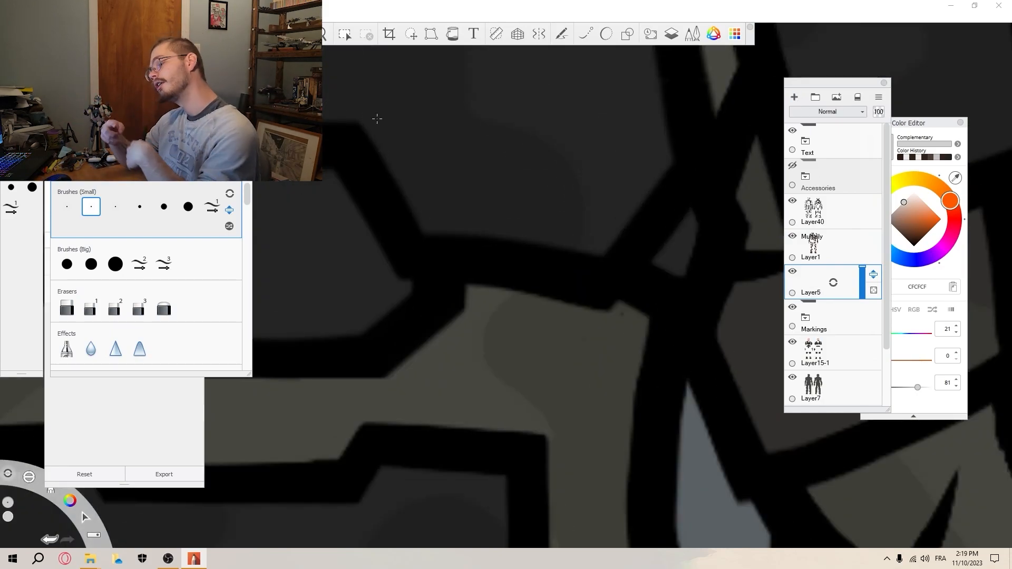
scroll(405, 191, "up", 2)
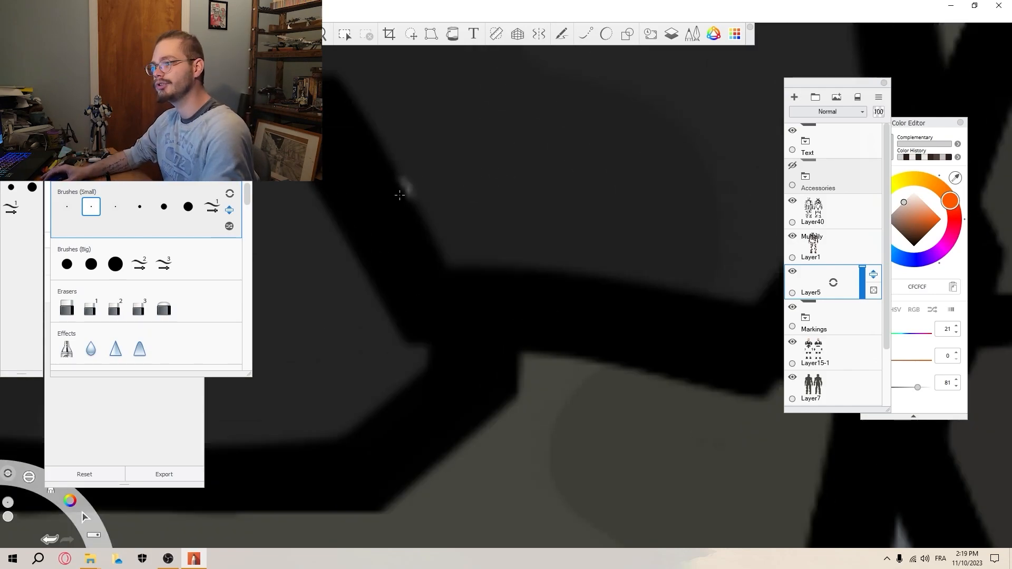
mouse_move(411, 182)
left_mouse_down()
mouse_move(438, 246)
mouse_move(543, 260)
left_mouse_up()
scroll(441, 228, "down", 4)
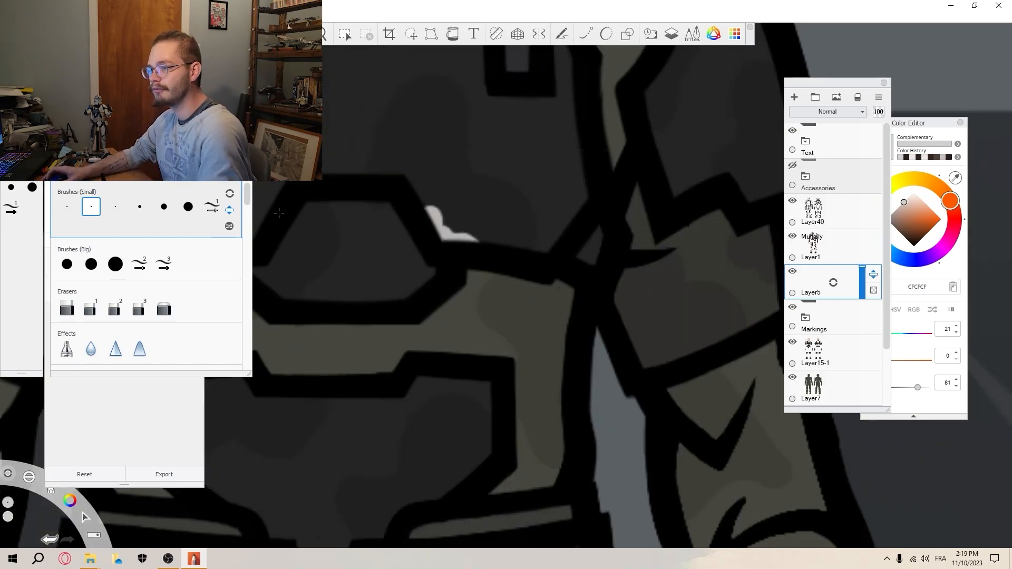
scroll(396, 181, "down", 4)
scroll(397, 182, "up", 4)
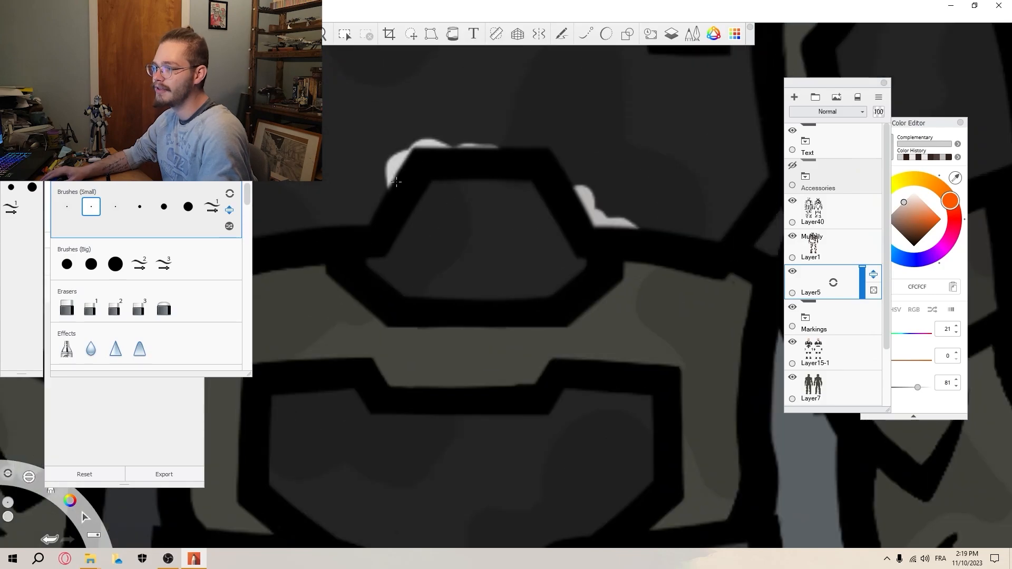
left_click_drag(437, 148, 468, 146)
Paint light grey chips along the chest armor's neckline, beside the shoulder strap and on the shoulder pad's lower corner.
scroll(463, 167, "down", 2)
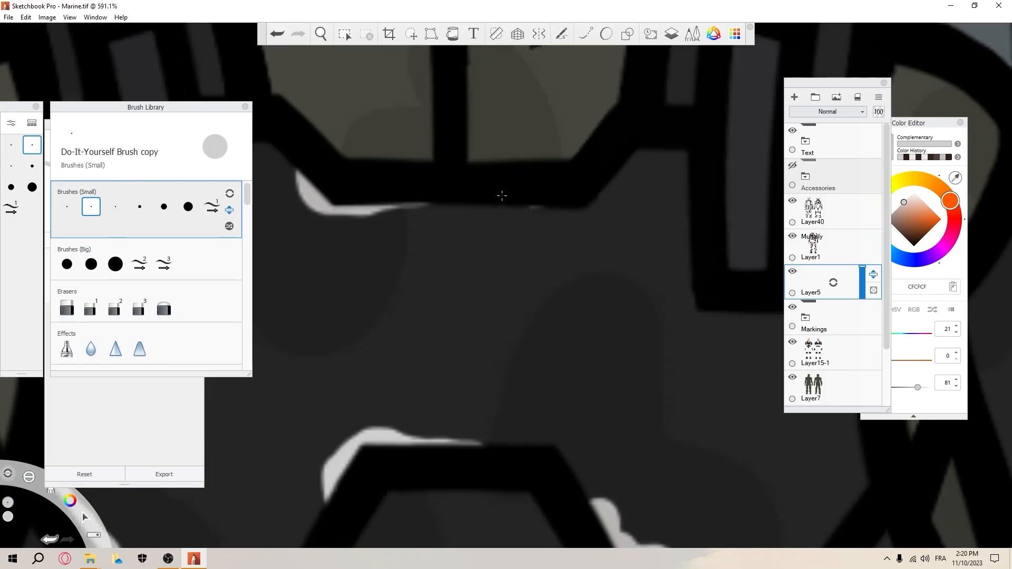
left_click_drag(515, 212, 567, 135)
left_click_drag(654, 374, 558, 355)
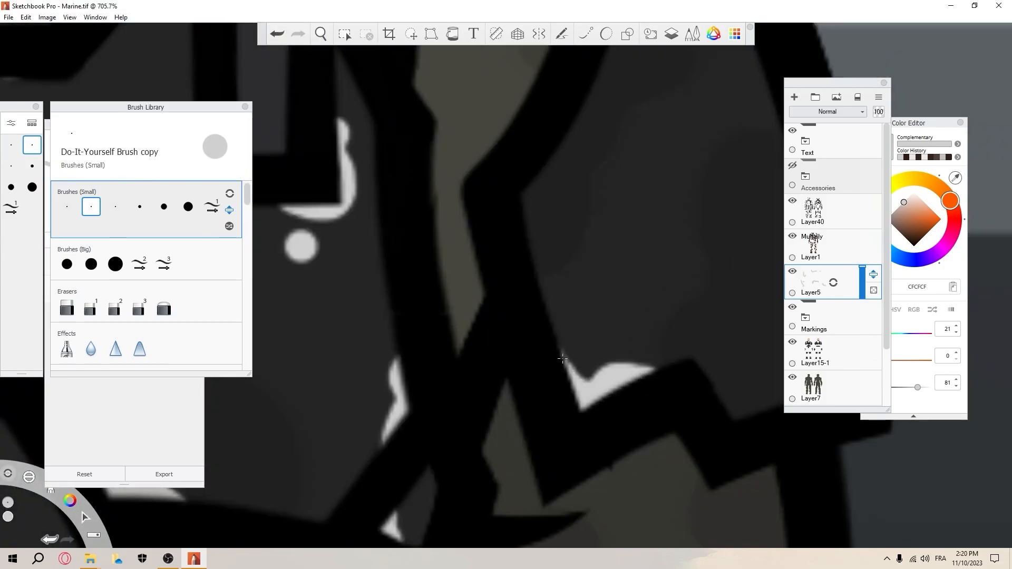
Paint light grey chips along the edges of the abdomen plate, the groin plate and a knee pad.
scroll(555, 233, "down", 10)
scroll(554, 233, "up", 10)
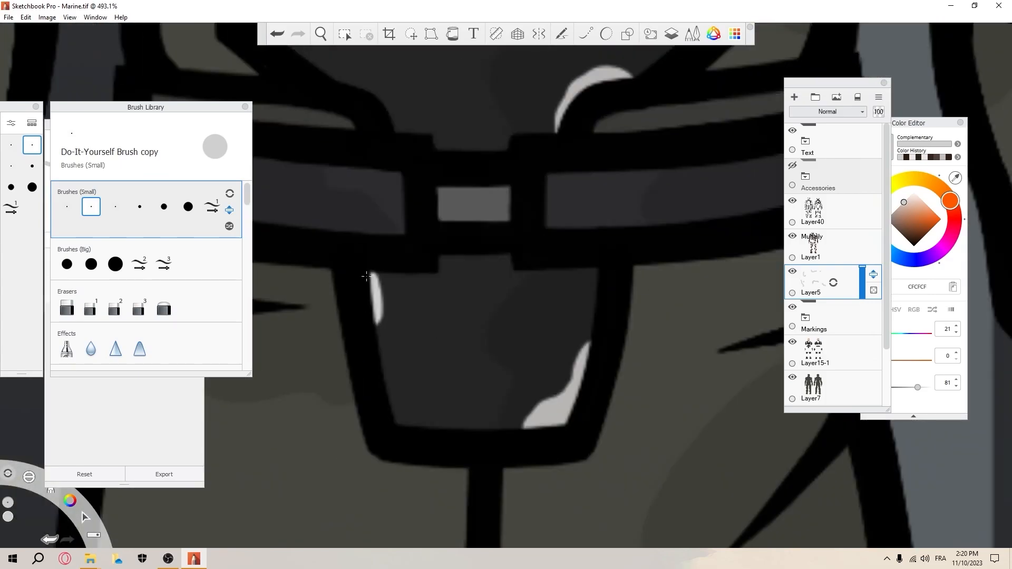
left_click_drag(366, 276, 375, 450)
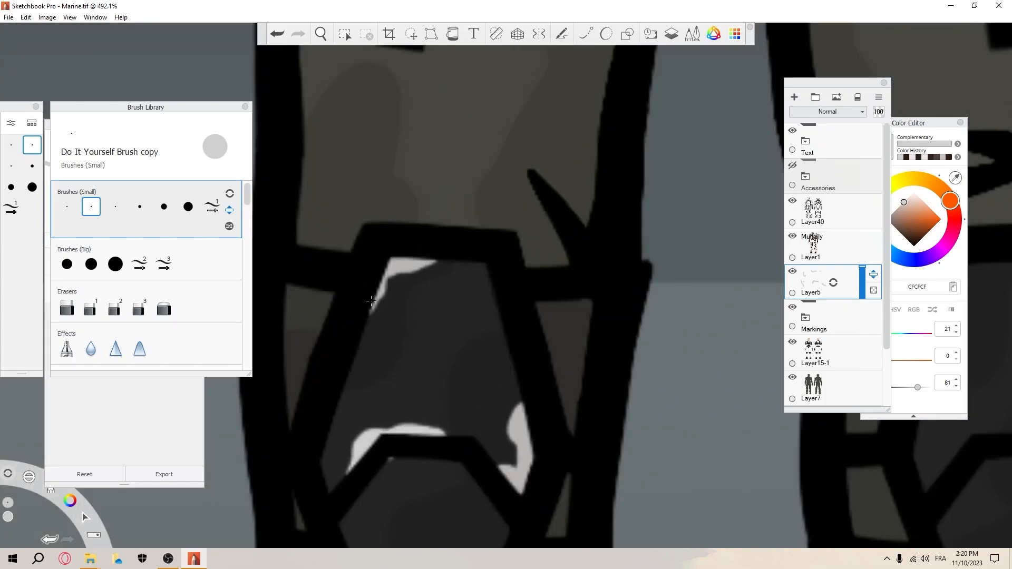
Paint light grey chips on the upper plates of the Marine's boots.
scroll(371, 300, "down", 10)
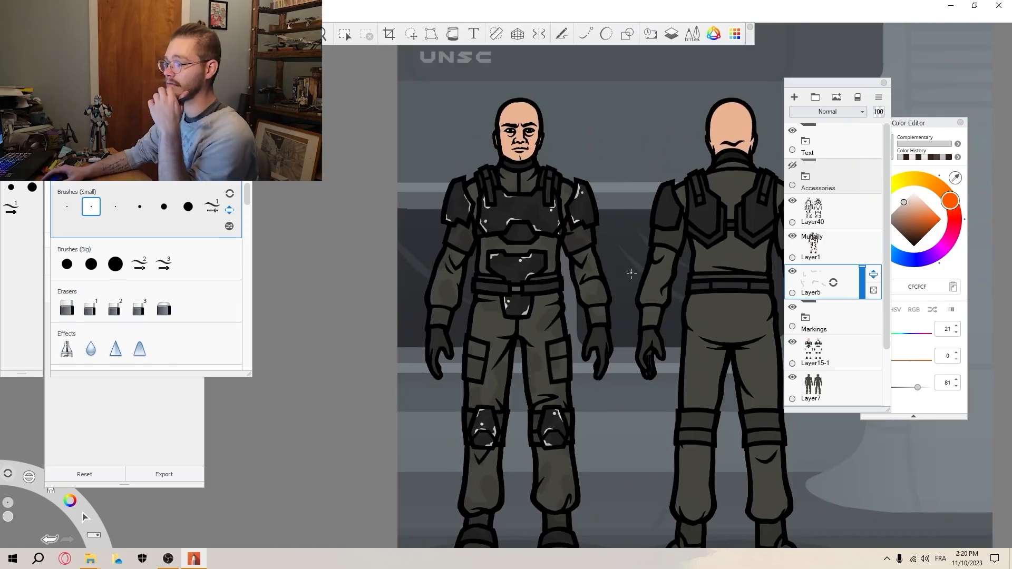
scroll(631, 273, "down", 3)
scroll(588, 208, "up", 4)
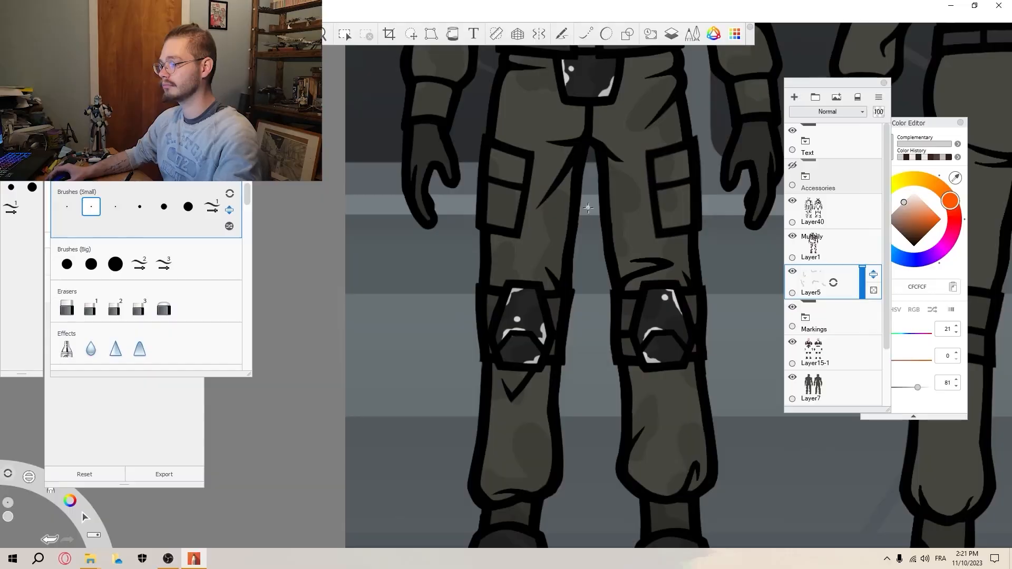
scroll(548, 353, "up", 5)
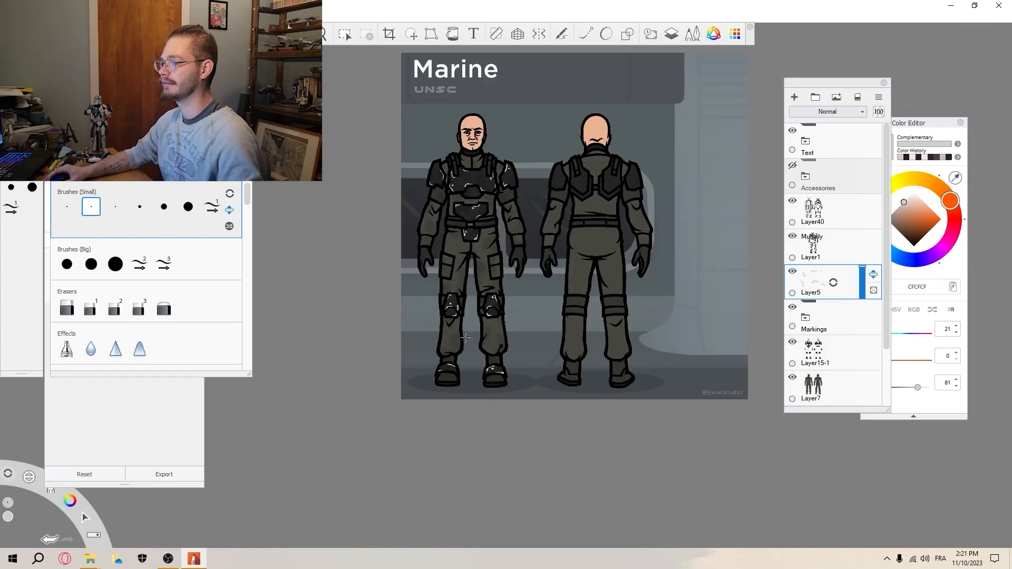
Lower the opacity of the Marine's light grey chip layer to 22%.
scroll(442, 203, "up", 3)
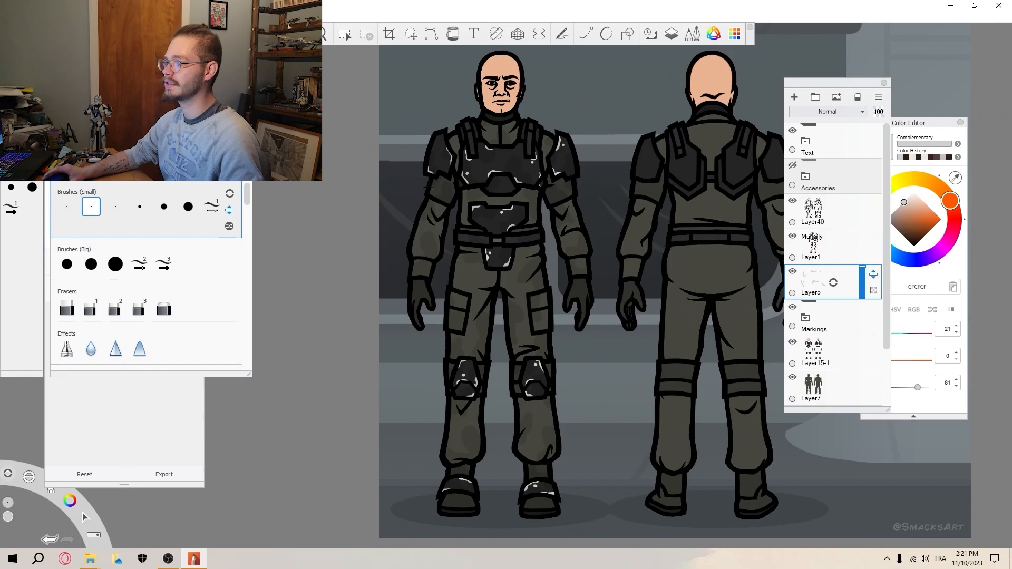
scroll(451, 158, "down", 4)
scroll(456, 142, "up", 6)
scroll(451, 160, "down", 4)
scroll(466, 215, "up", 2)
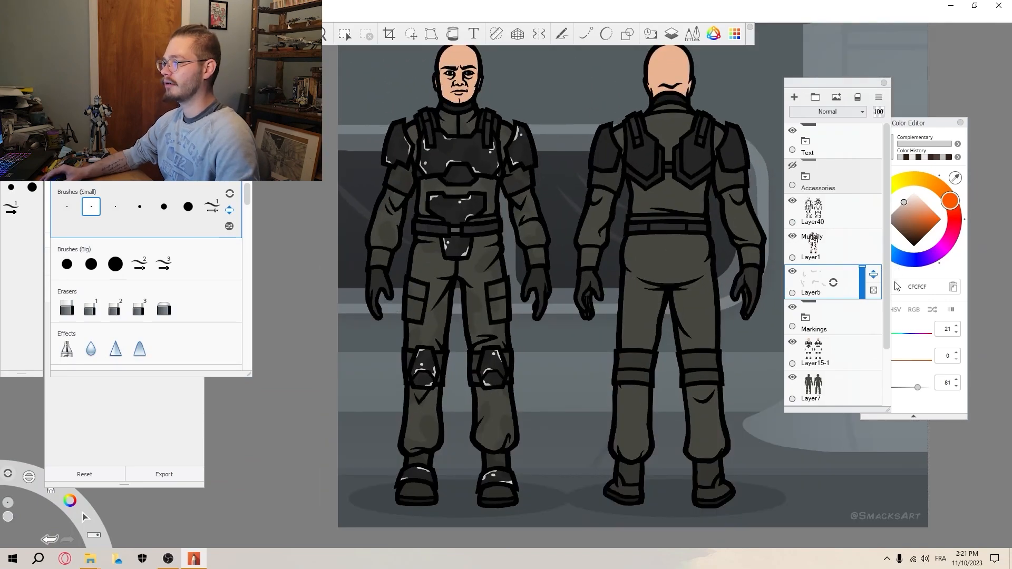
left_click_drag(866, 287, 865, 290)
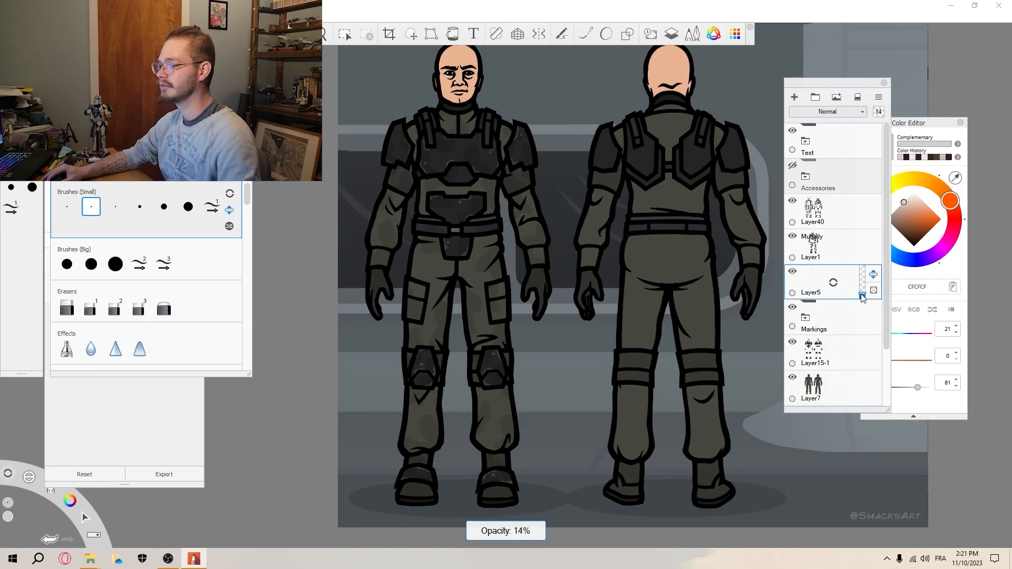
left_click_drag(863, 297, 862, 294)
scroll(391, 189, "down", 3)
scroll(448, 231, "up", 2)
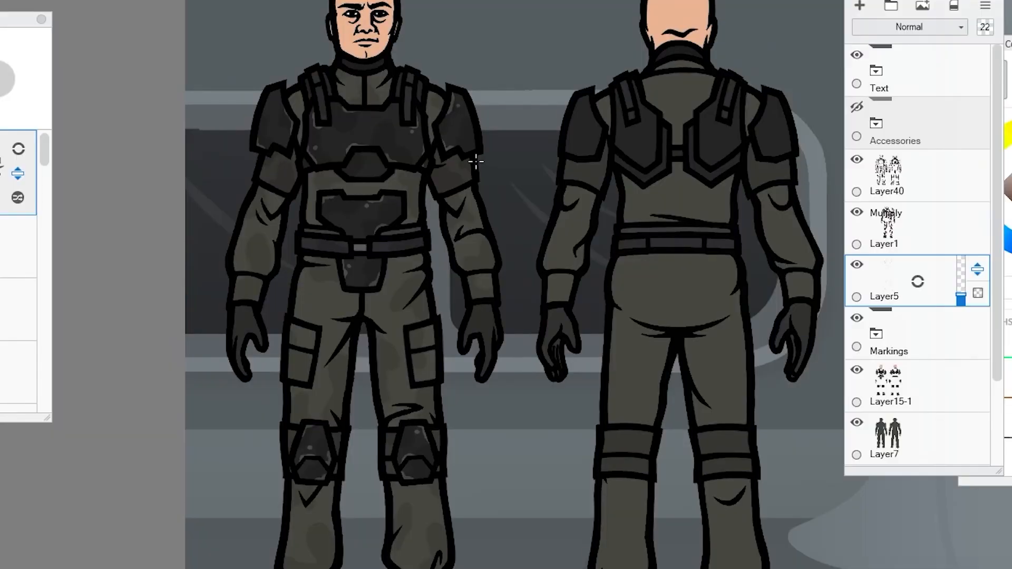
Close the Marine drawing without saving the changes.
scroll(474, 162, "down", 2)
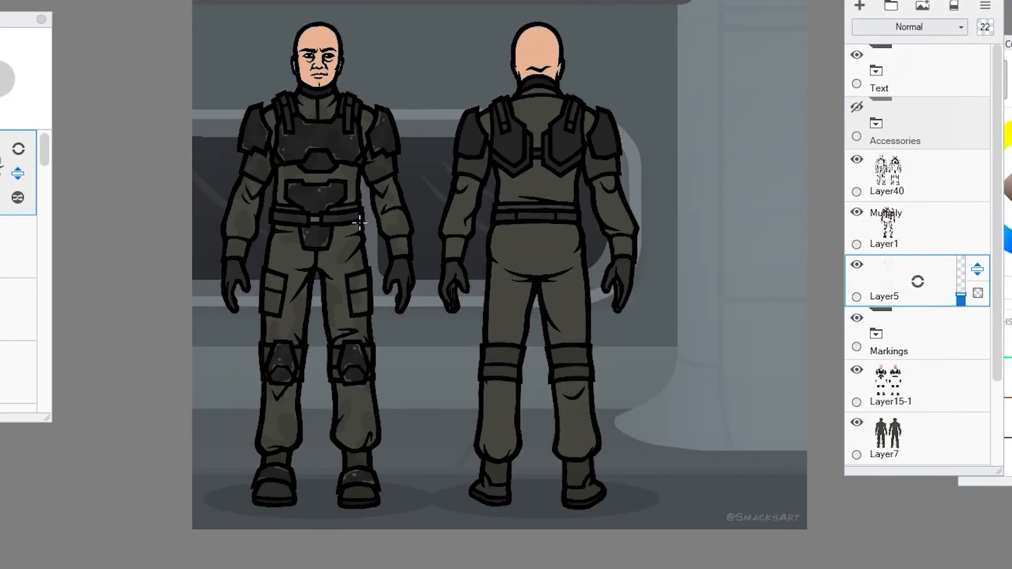
scroll(359, 222, "up", 1)
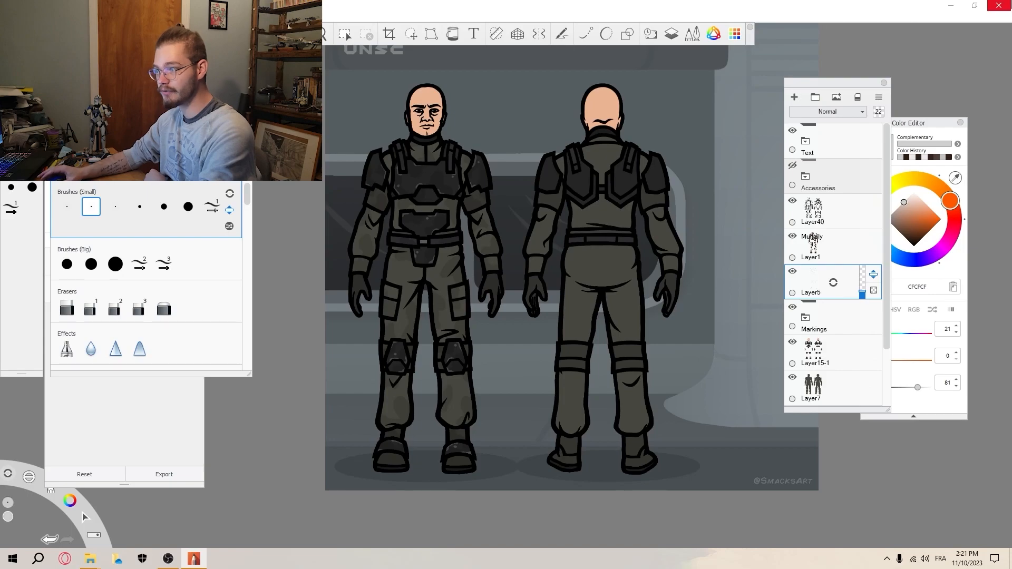
left_click(999, 5)
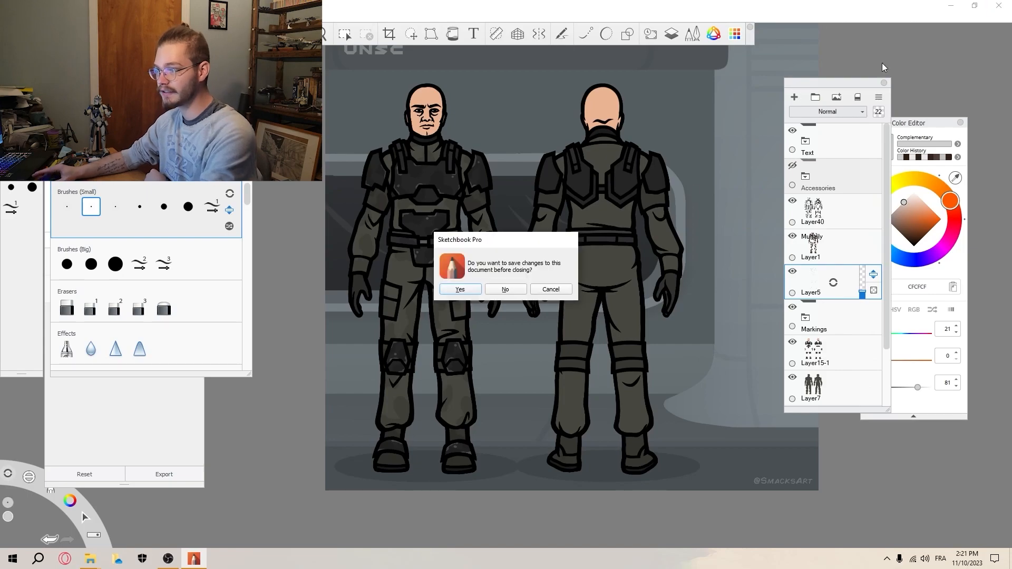
left_click(521, 288)
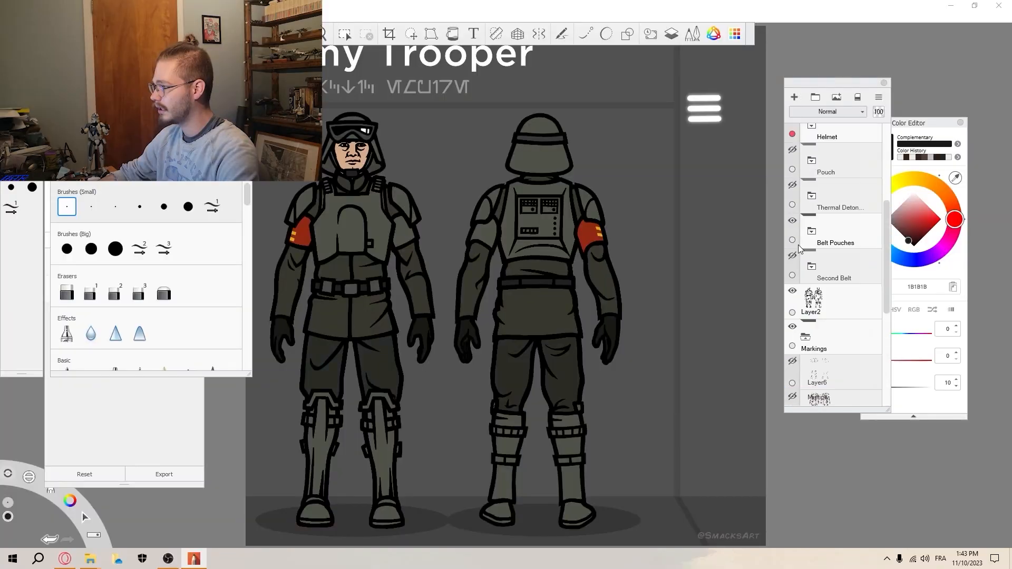
Show the Second Belt group and the Multiply blotch layer in the Army Trooper drawing.
scroll(800, 249, "up", 2)
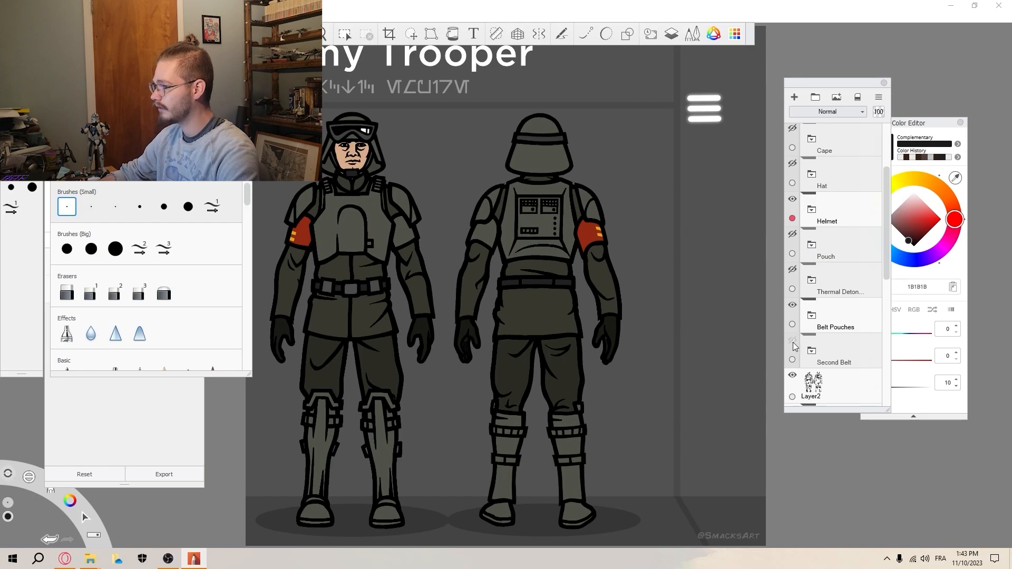
left_click(792, 341)
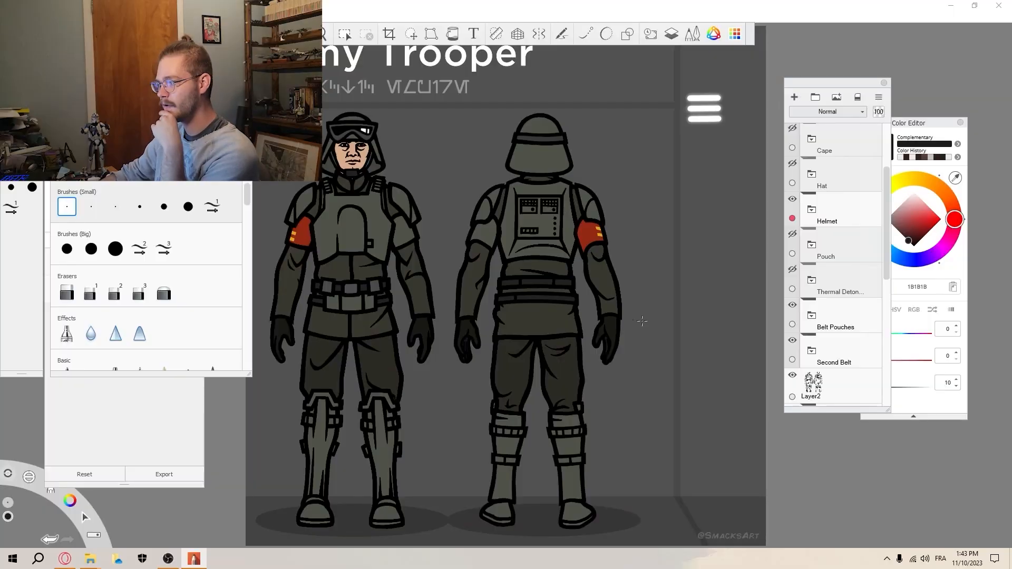
scroll(826, 318, "down", 5)
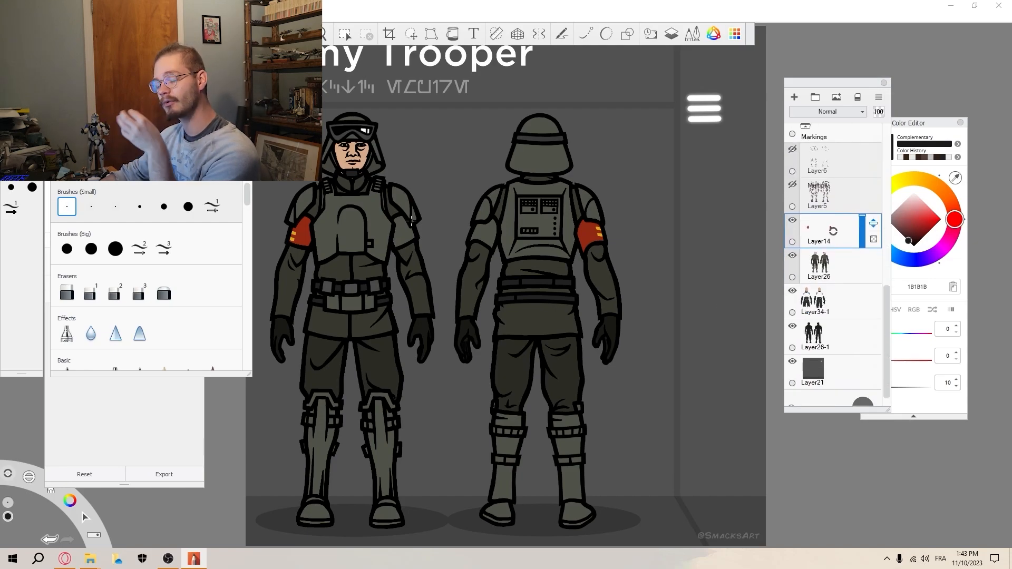
scroll(82, 517, "up", 3)
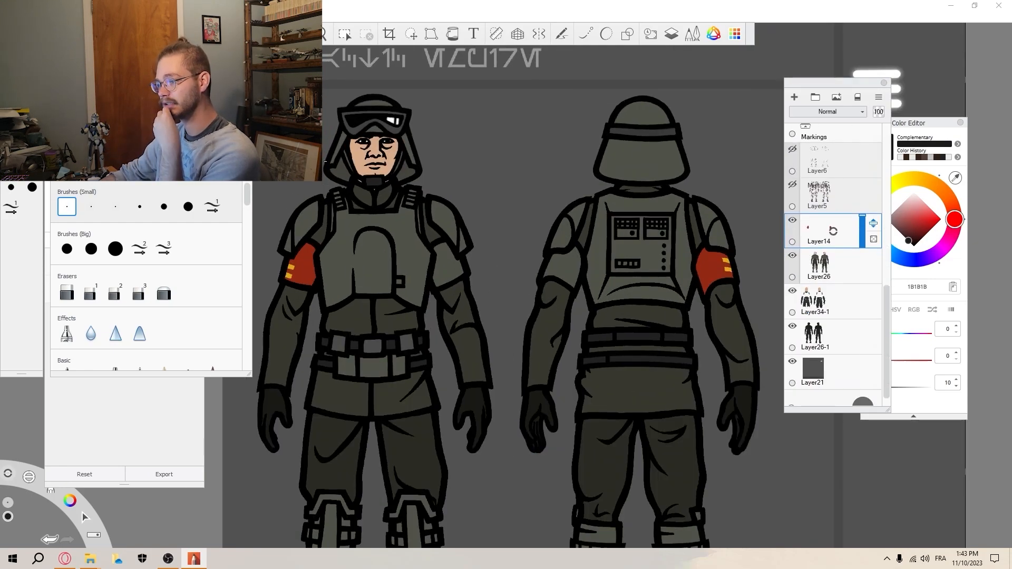
scroll(326, 156, "up", 4)
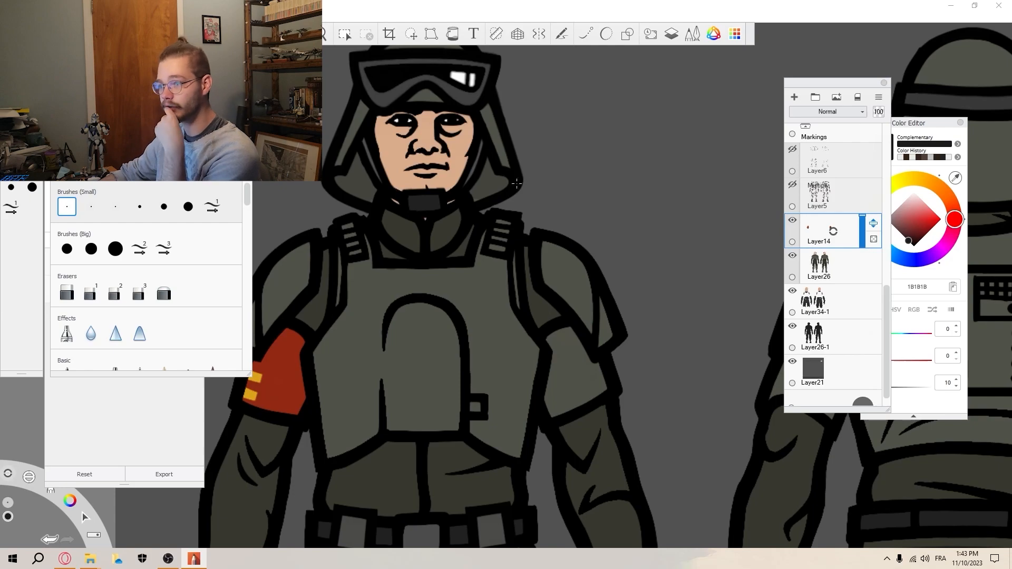
scroll(443, 295, "down", 9)
scroll(455, 365, "up", 5)
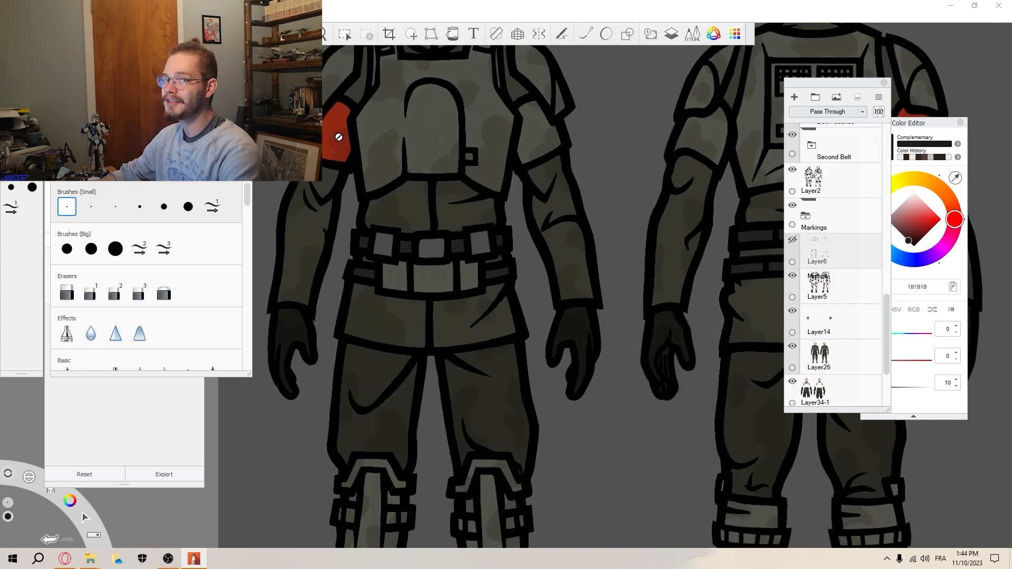
Select a fine small brush and the Multiply blotch layer, and inspect the blotches on the trooper's torso, belts and legs.
scroll(381, 130, "up", 3)
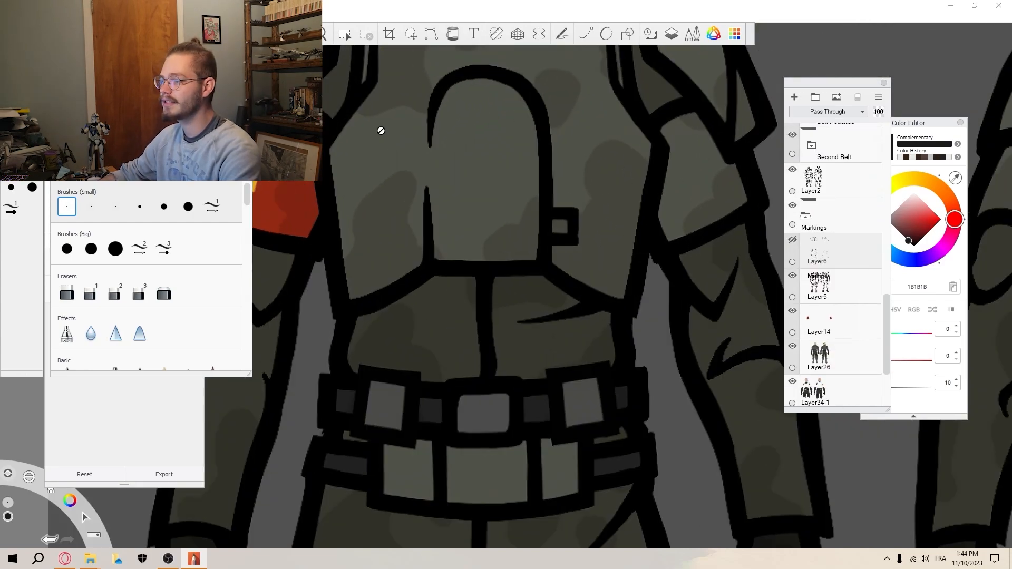
left_click(115, 207)
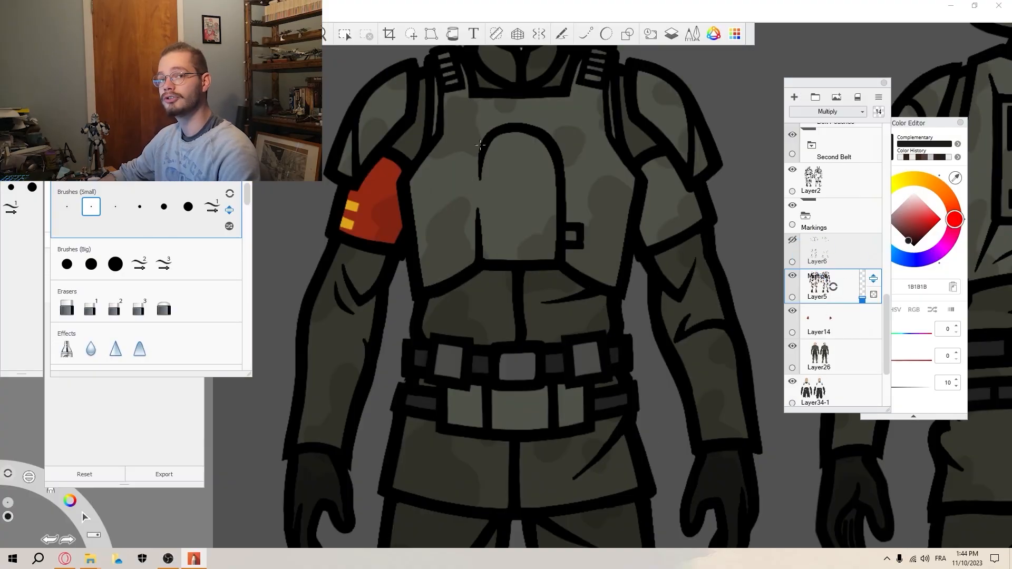
scroll(464, 196, "down", 2)
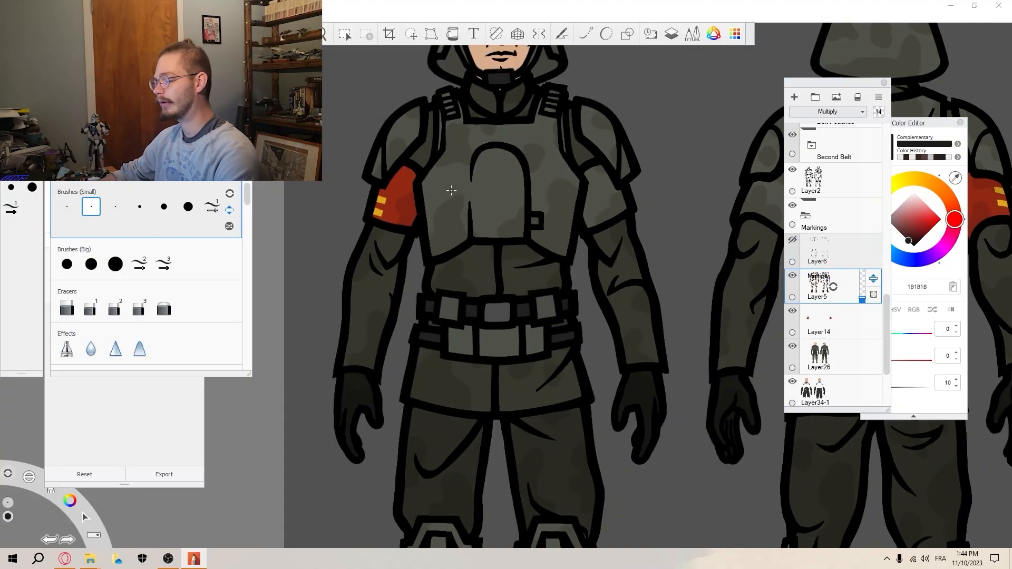
scroll(345, 408, "up", 2)
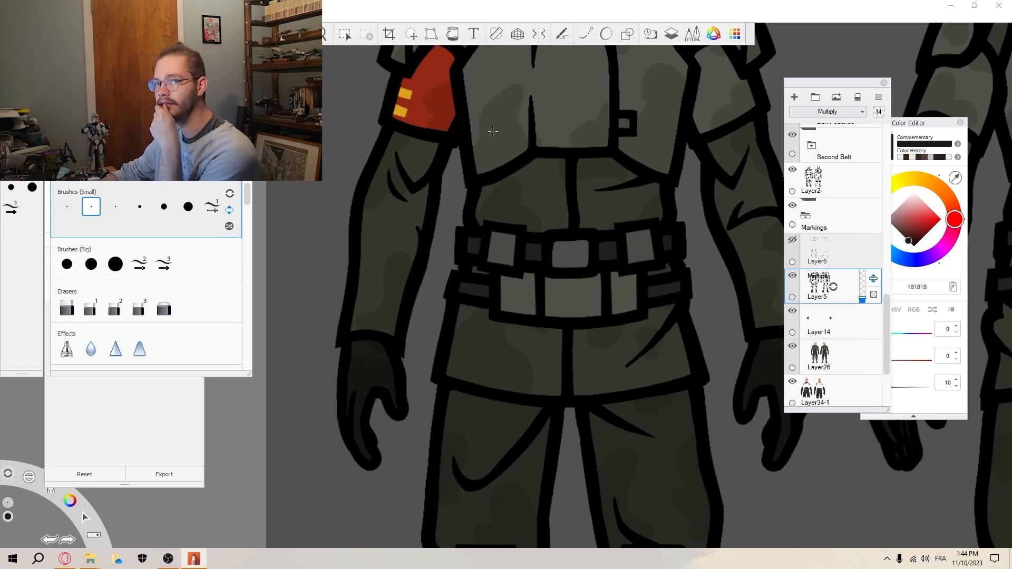
scroll(492, 131, "down", 5)
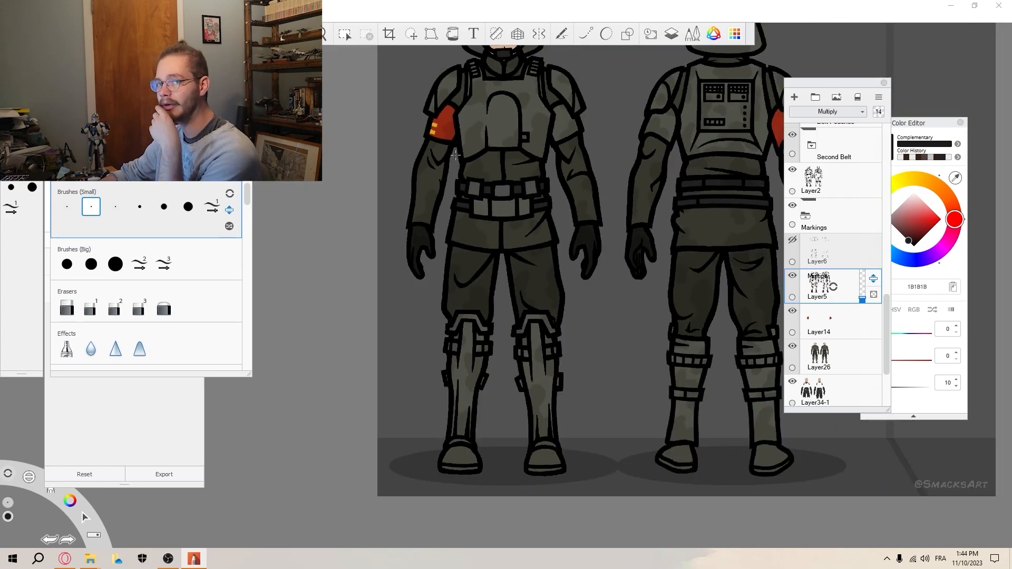
Show the hidden chip layer directly above the Multiply blotch layer.
left_click_drag(567, 287, 497, 274)
scroll(497, 274, "down", 1)
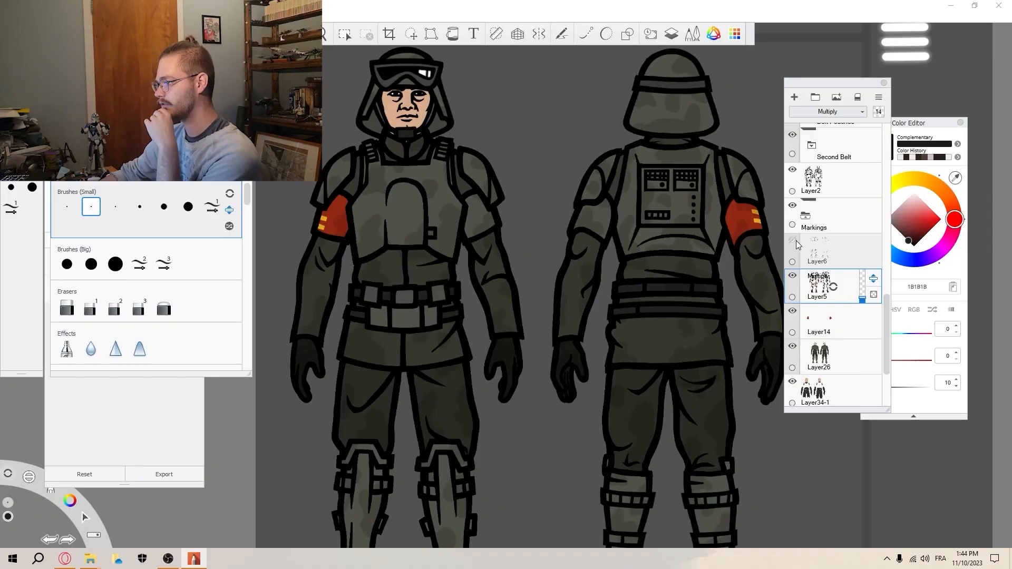
left_click(794, 239)
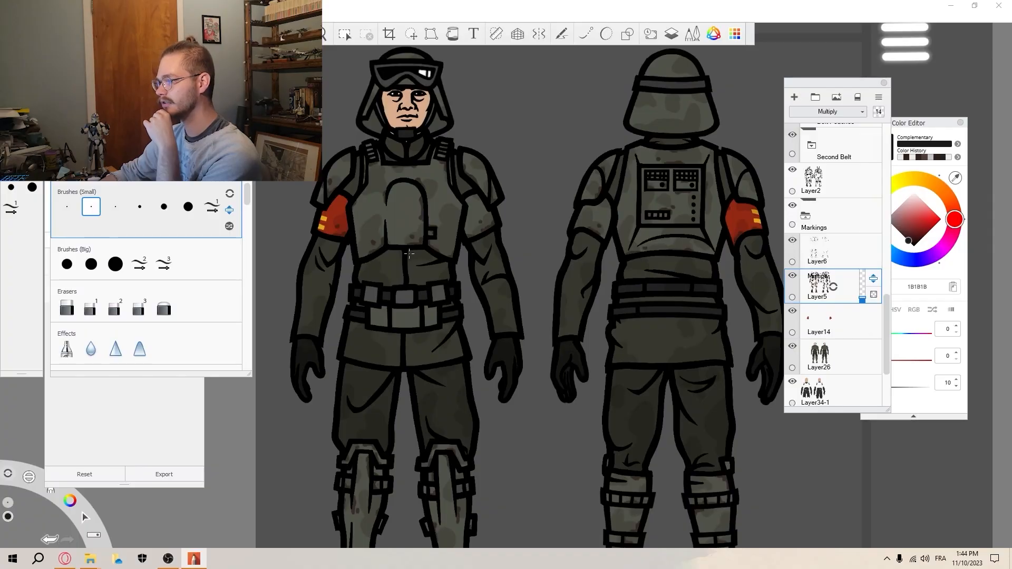
Examine the chips and blotches on the trooper's chest, shoulder and shin armor up close and at full-figure size.
scroll(409, 254, "up", 4)
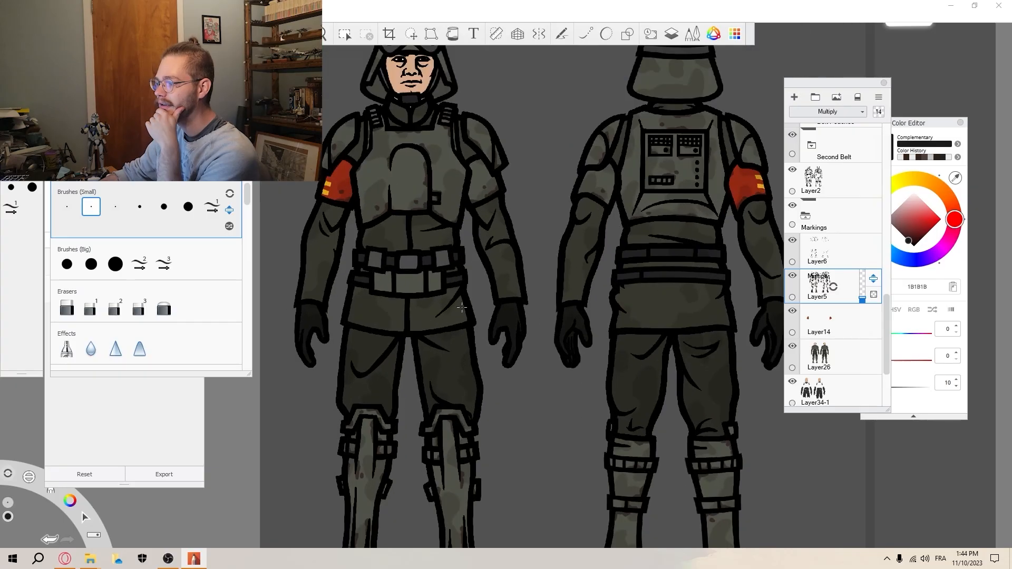
scroll(435, 308, "down", 3)
scroll(416, 202, "up", 6)
scroll(415, 216, "down", 5)
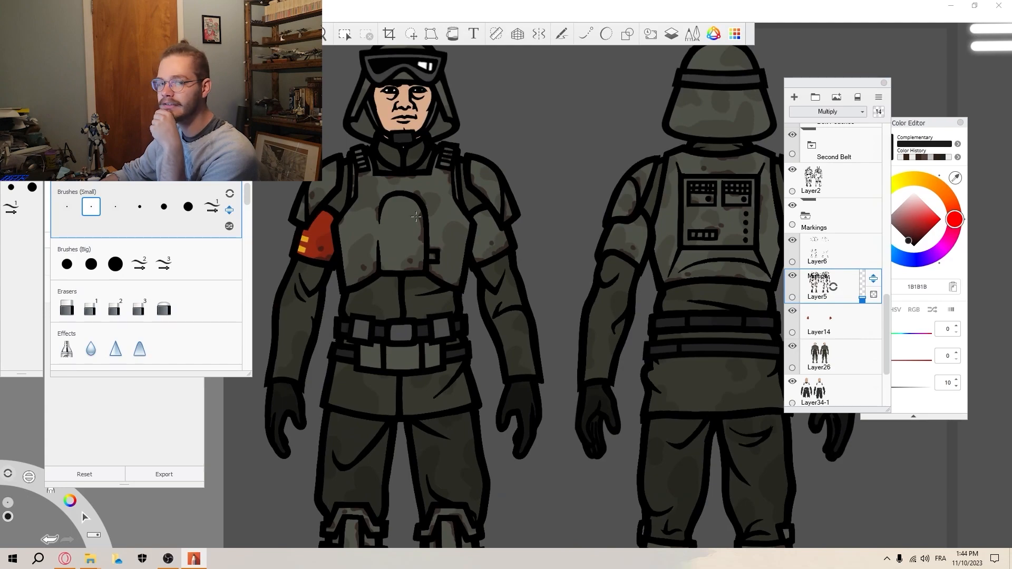
scroll(390, 332, "up", 2)
scroll(390, 332, "down", 2)
scroll(390, 332, "up", 2)
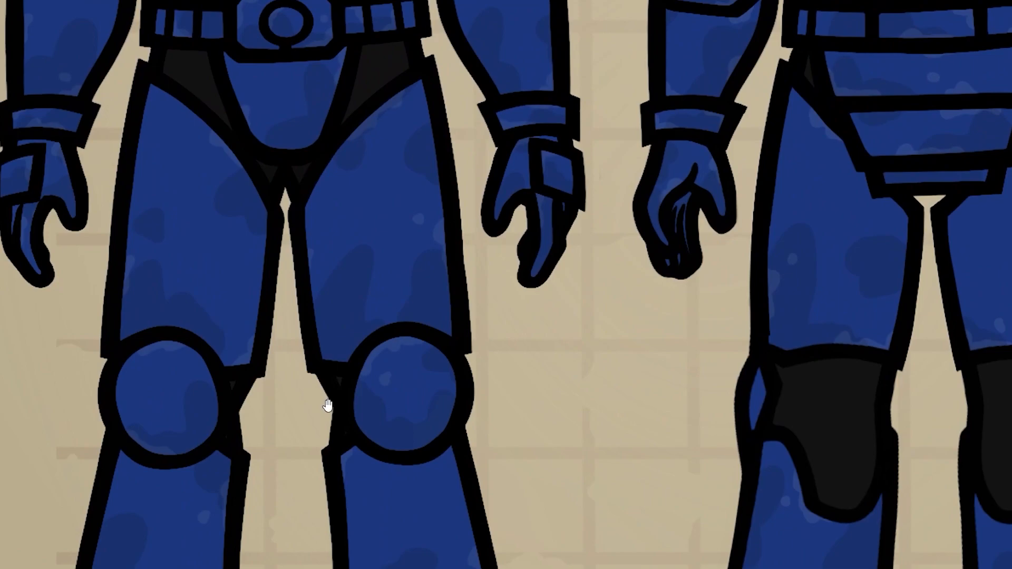
Examine the blotches and light chips on the blue armored figure from the boots up to the helmet.
scroll(343, 442, "down", 6)
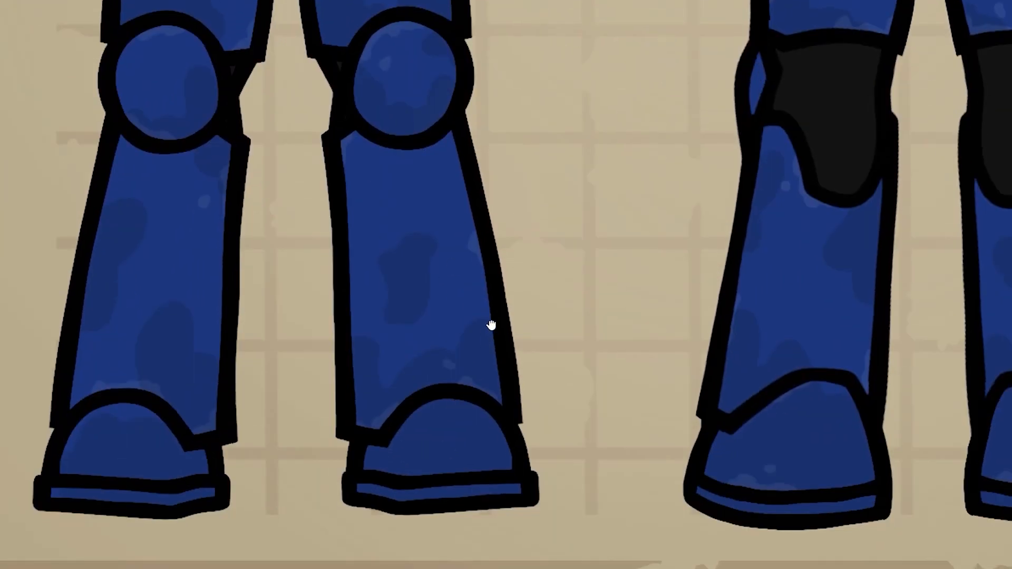
left_click_drag(490, 325, 450, 553)
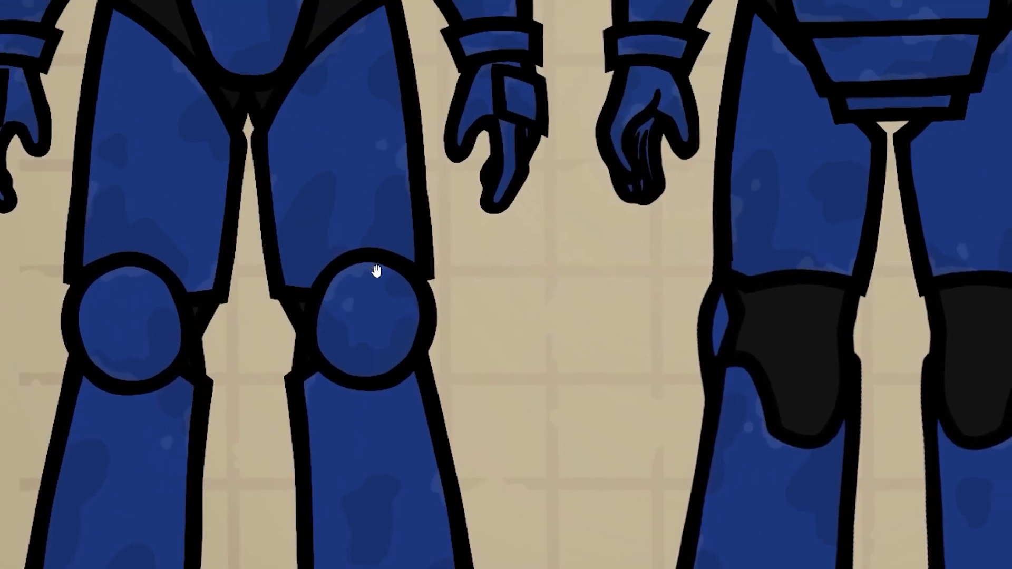
left_click_drag(366, 101, 451, 429)
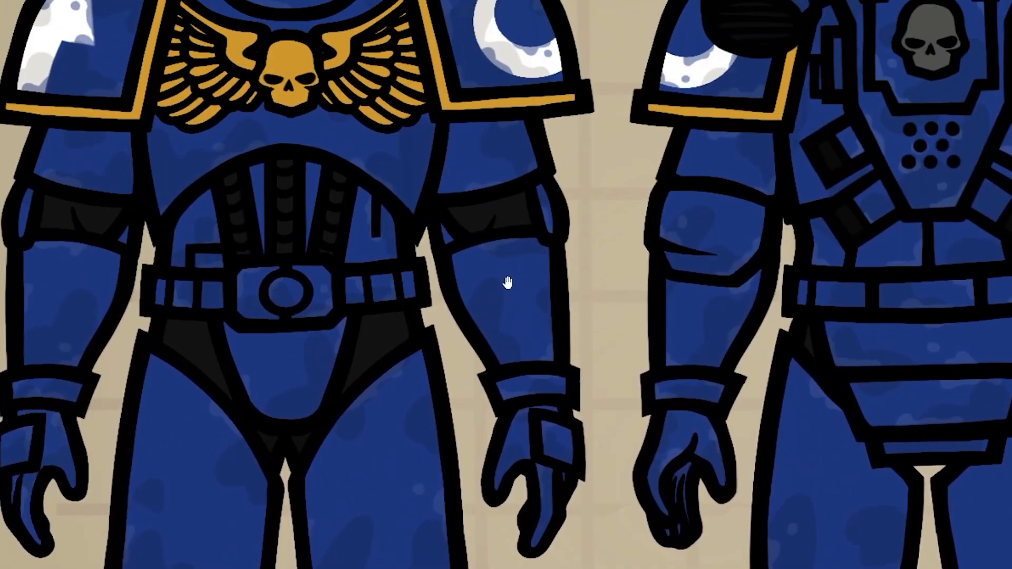
left_click_drag(341, 171, 337, 290)
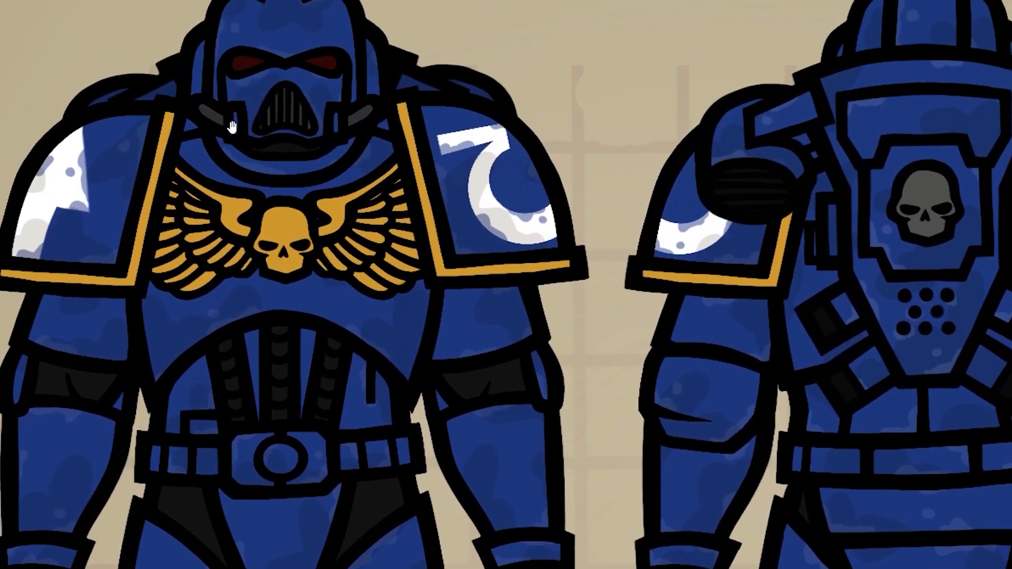